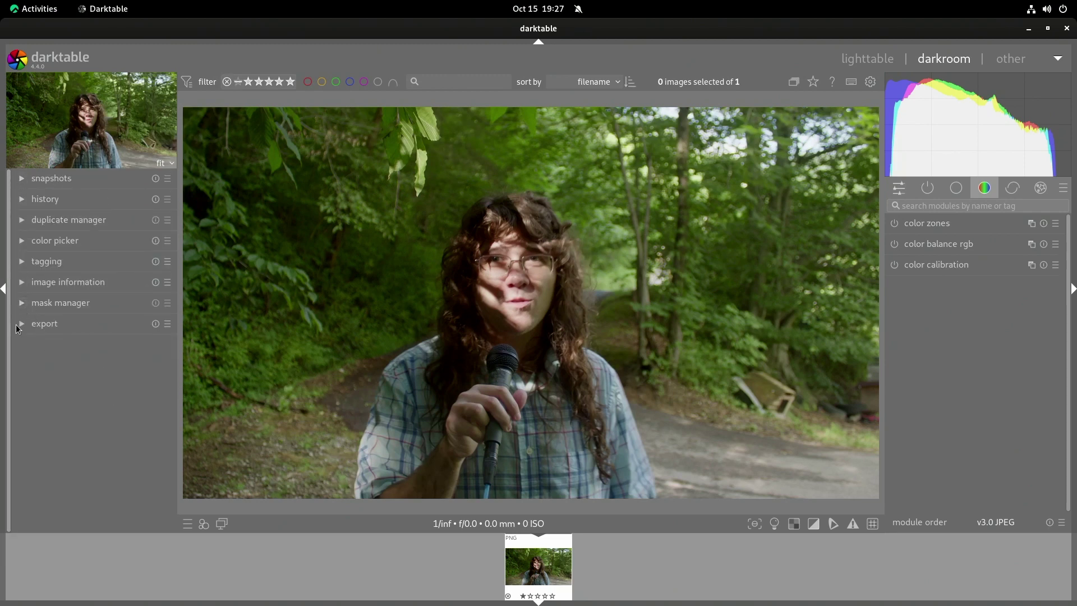
Step: Look through the export settings and the list of available file formats
click(21, 324)
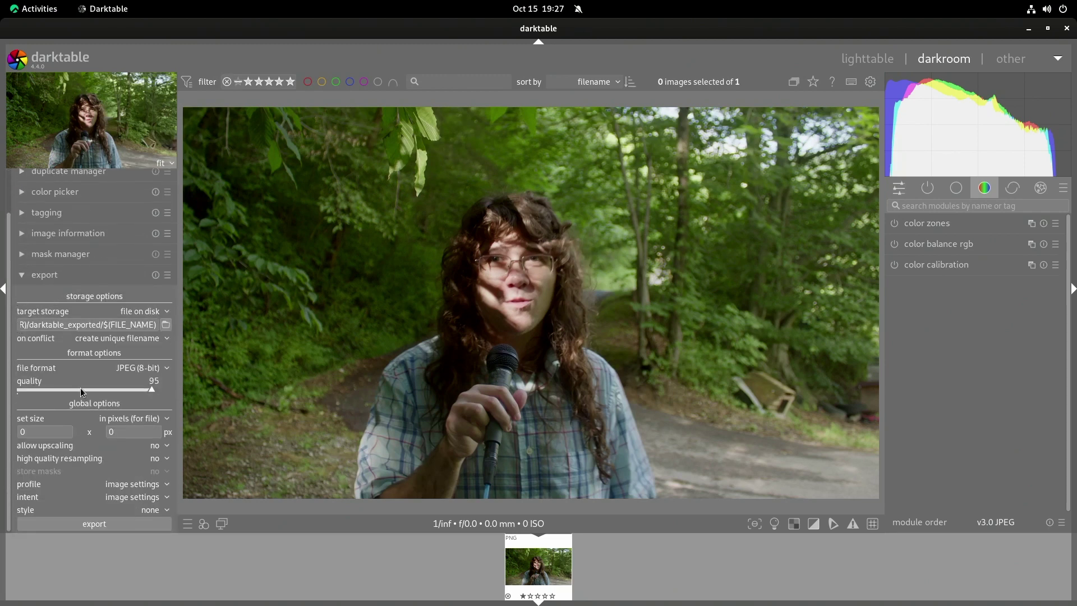
click(167, 372)
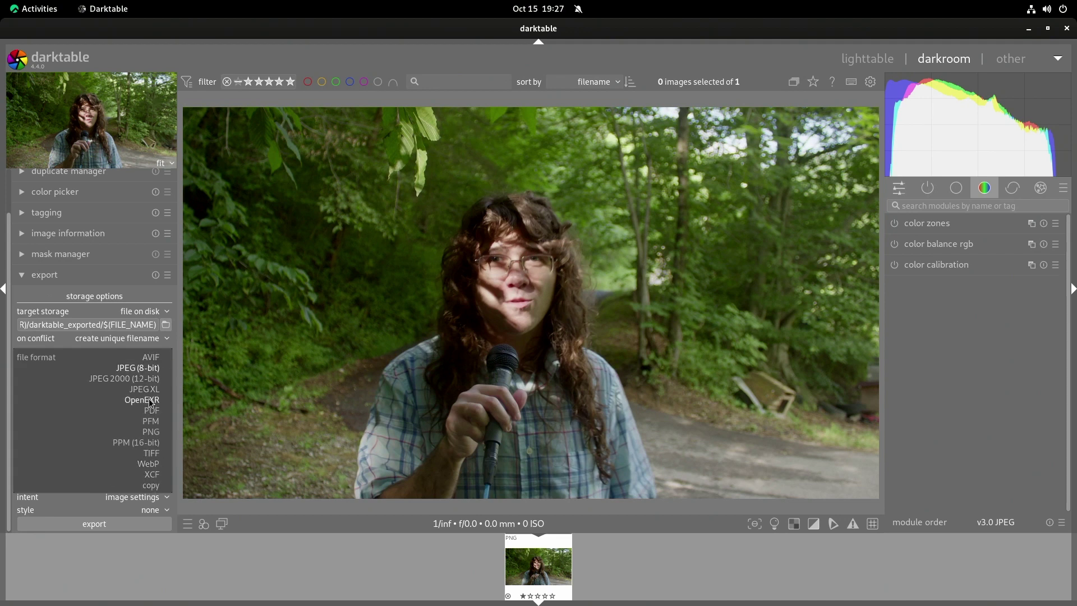
click(186, 475)
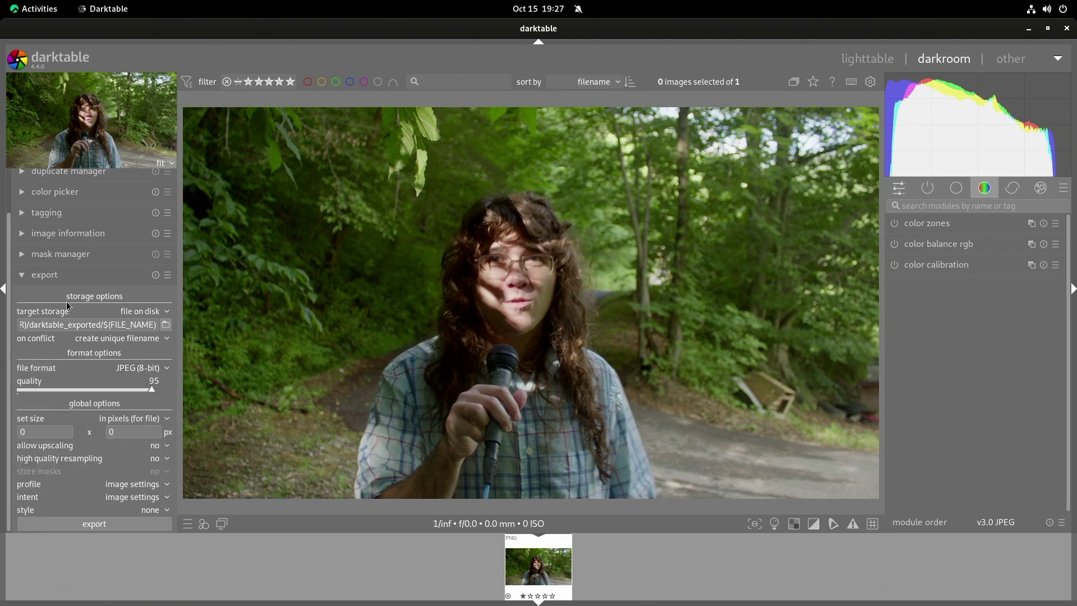
click(21, 274)
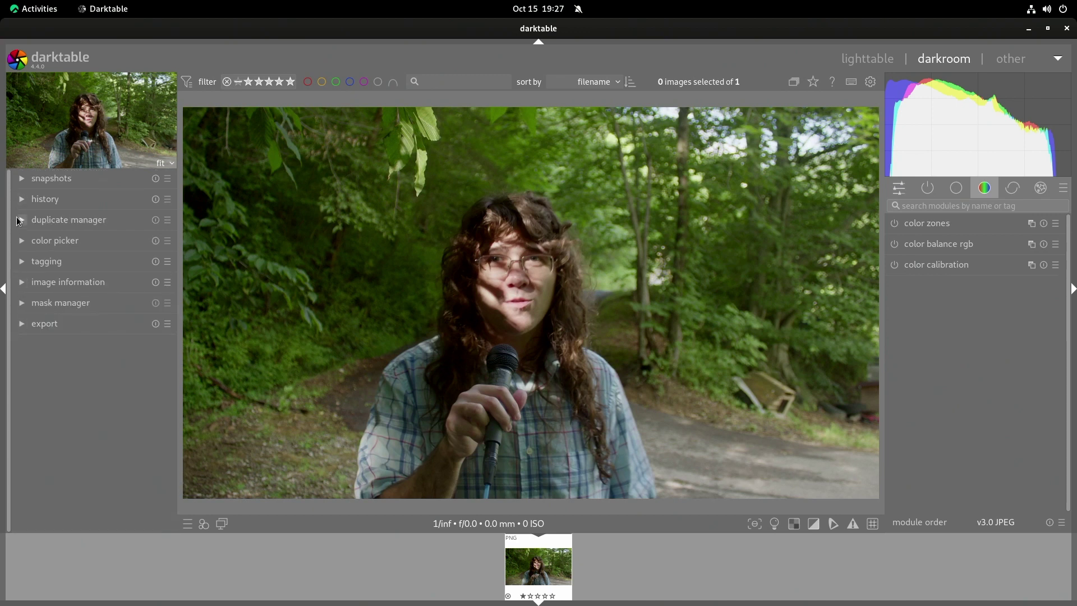
Step: Look at the snapshots module and the photo's edit history
click(21, 179)
click(21, 180)
click(20, 200)
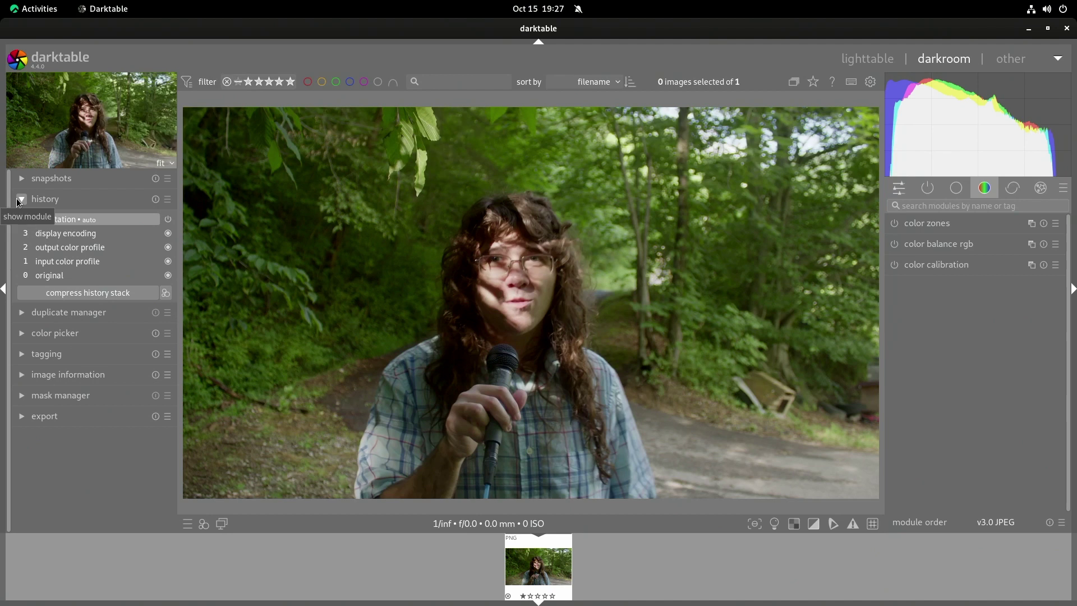
click(20, 200)
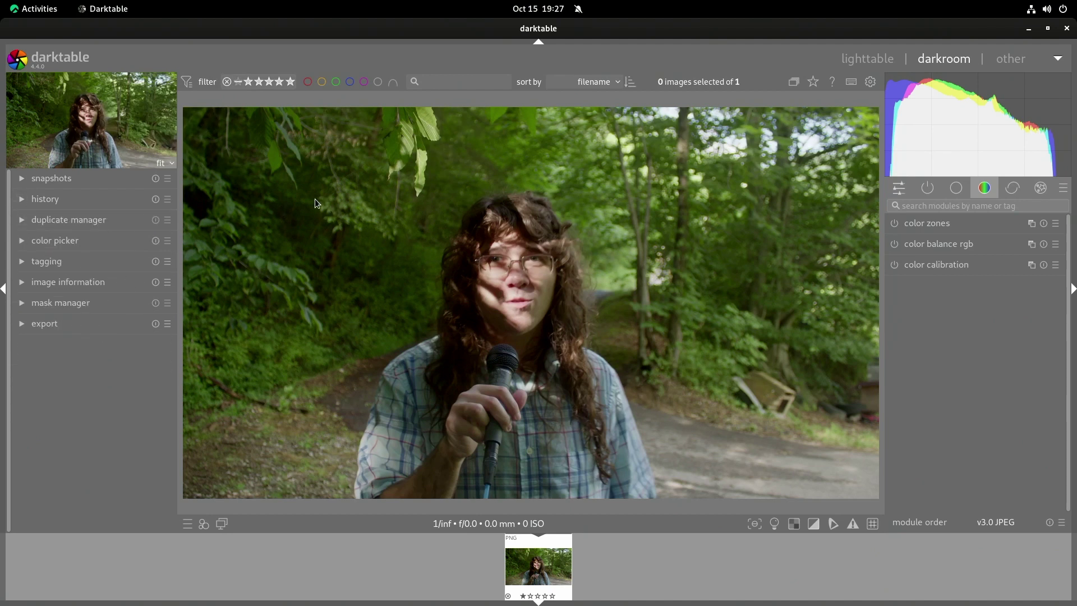
Step: Rotate the photo counter-clockwise by straightening it along a diagonal line that slopes down towards the subject's face
scroll(300, 191, up, 2)
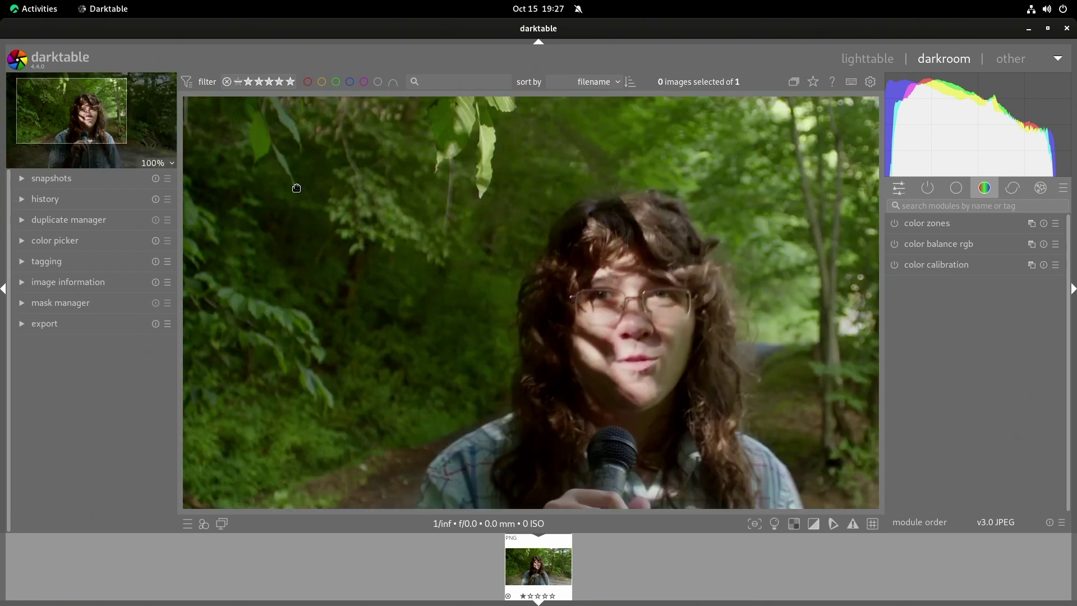
scroll(424, 295, down, 2)
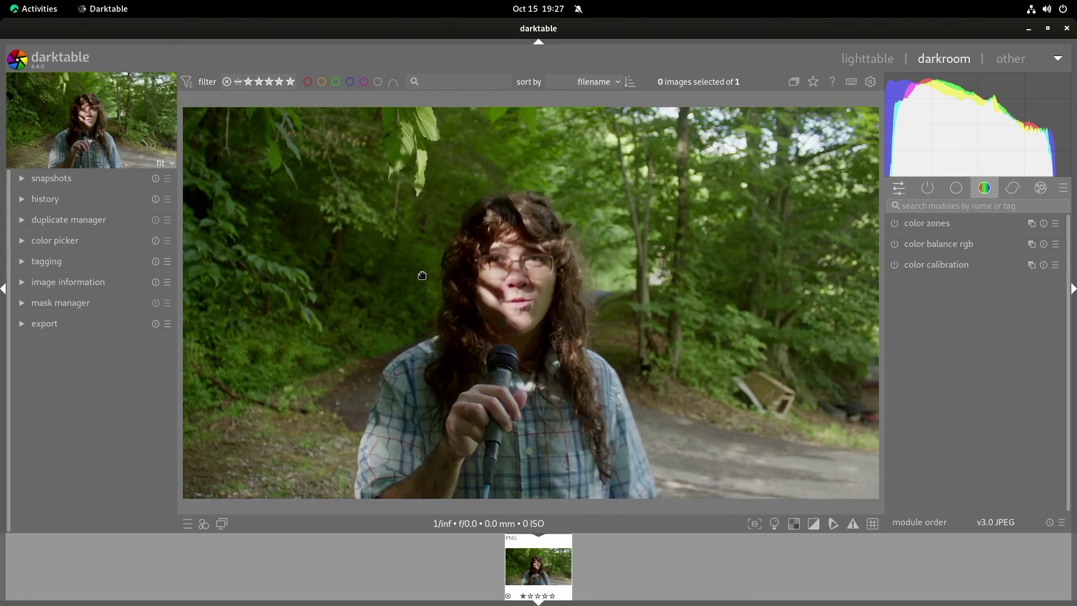
drag(364, 217, 505, 297)
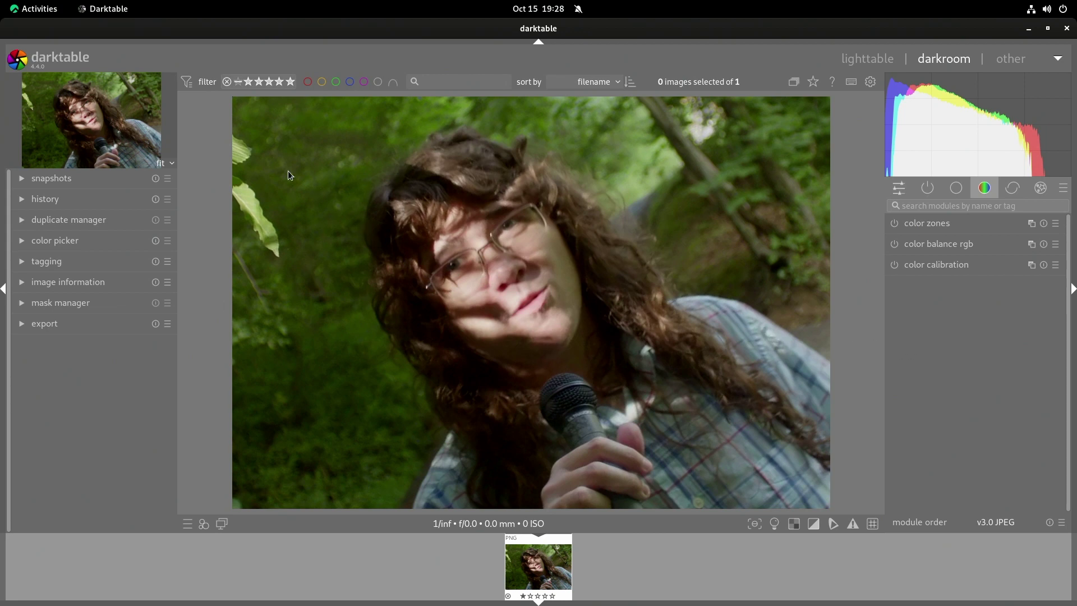
Step: Try out the colour label filters and leave the collection filtered by the green label
click(309, 83)
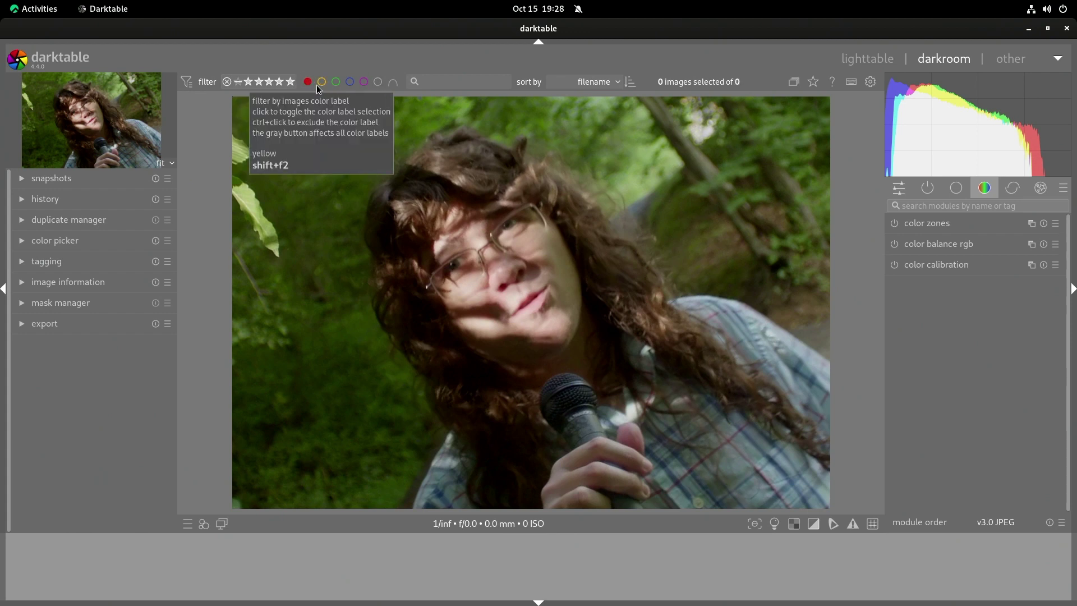
click(317, 87)
click(310, 82)
click(336, 82)
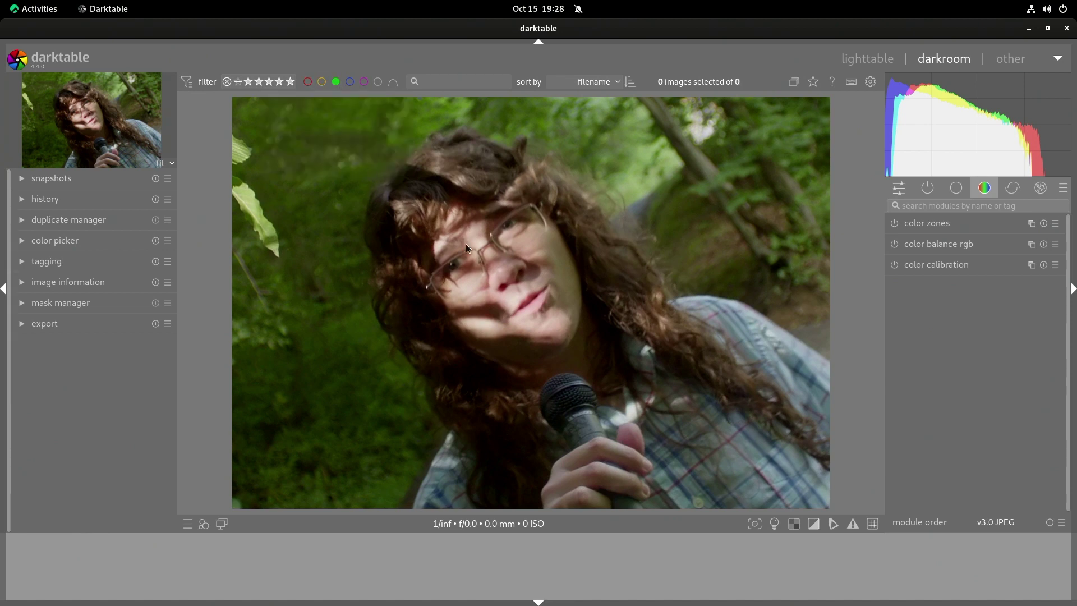
click(430, 85)
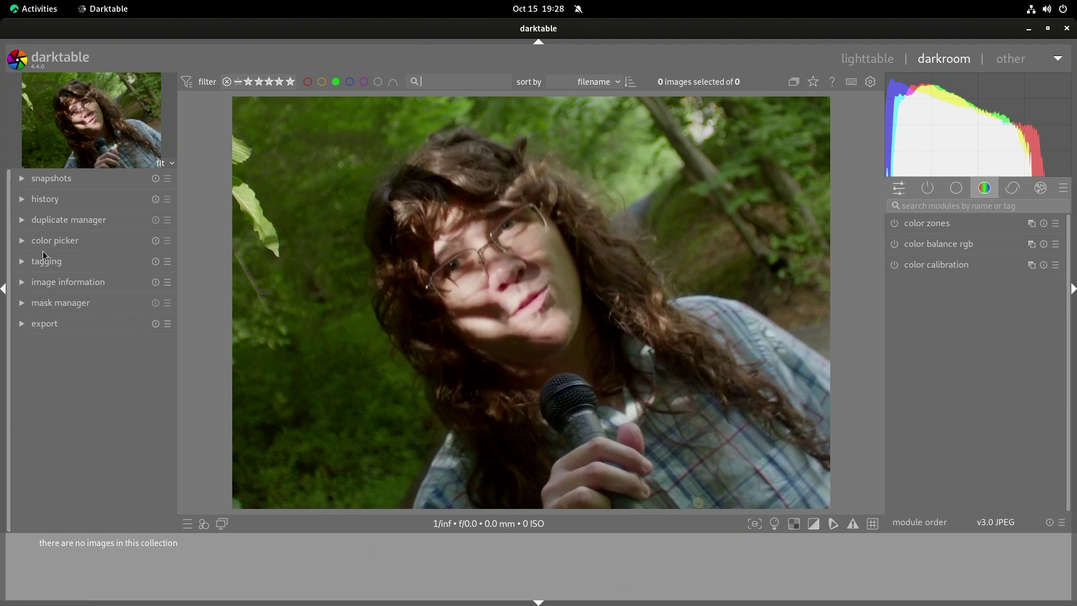
Step: Read through the metadata in the photo's image information
click(25, 282)
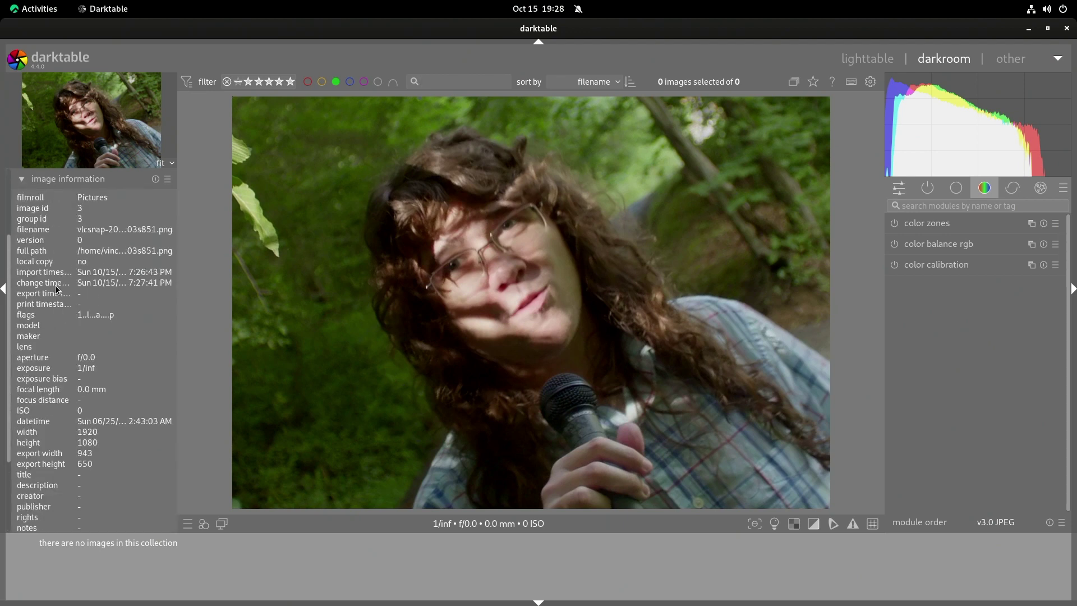
click(21, 179)
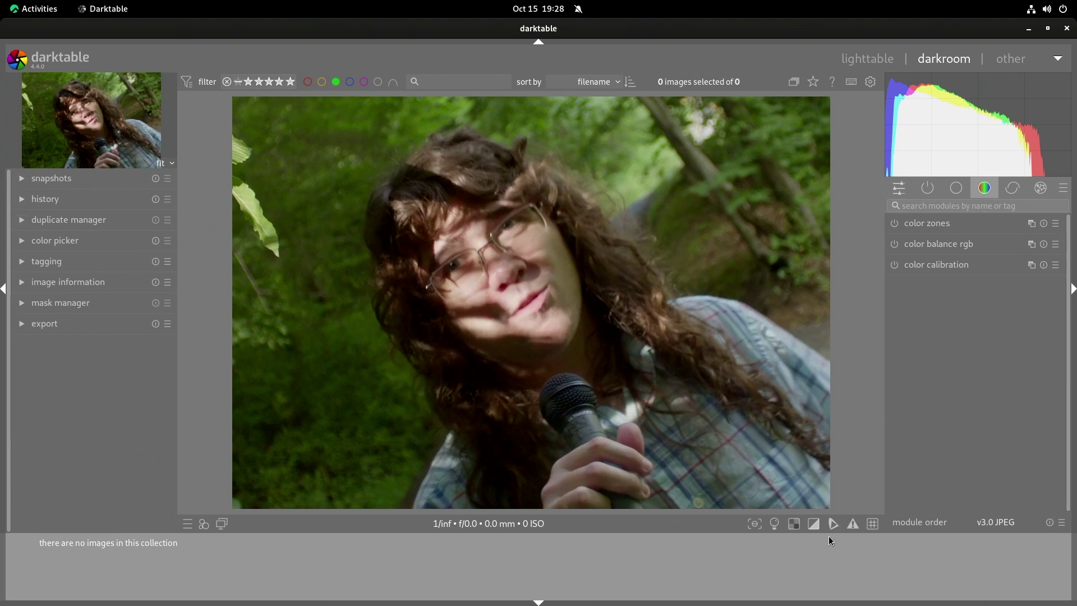
Step: Visit the print and lighttable views and return to the darkroom
click(1033, 59)
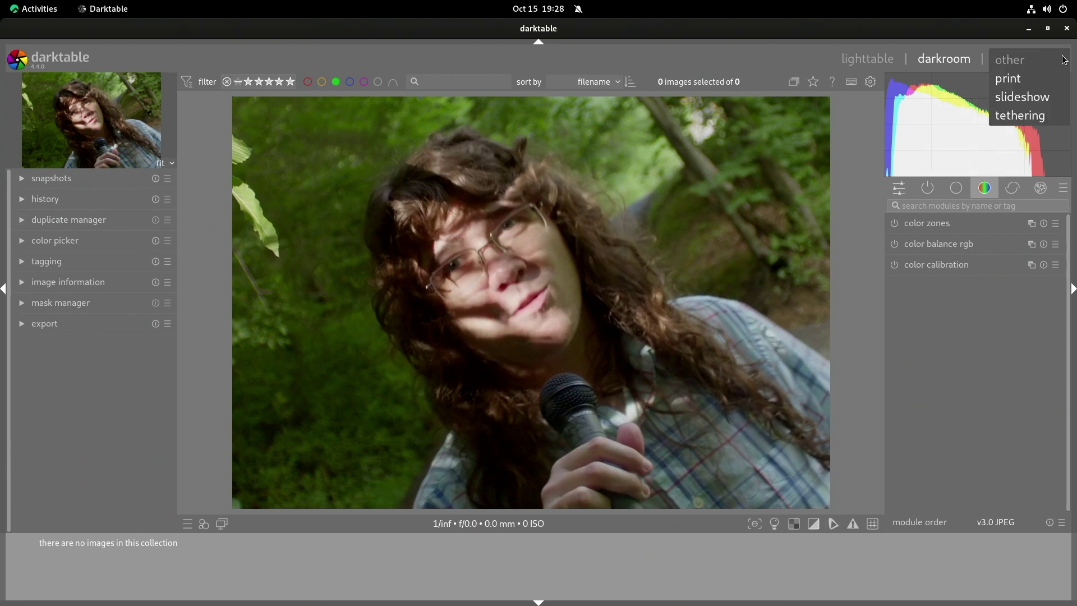
click(1037, 77)
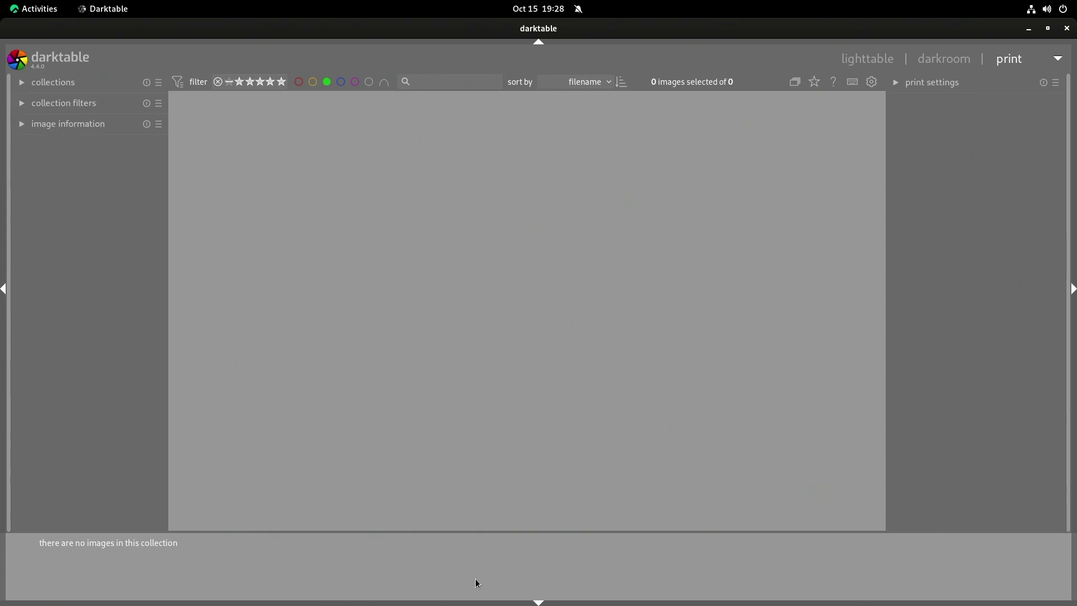
click(1032, 57)
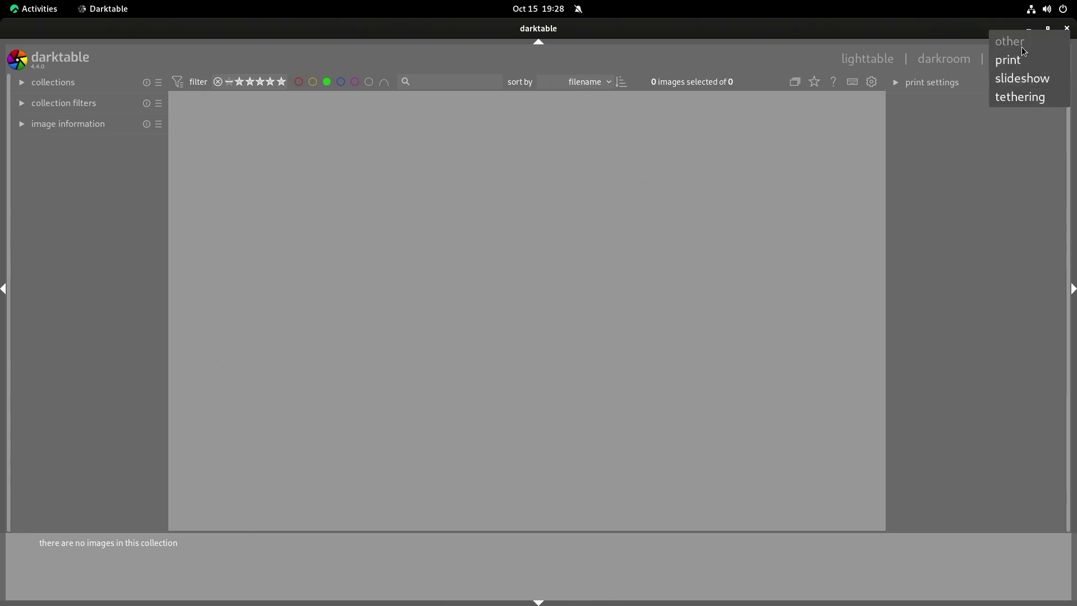
click(950, 57)
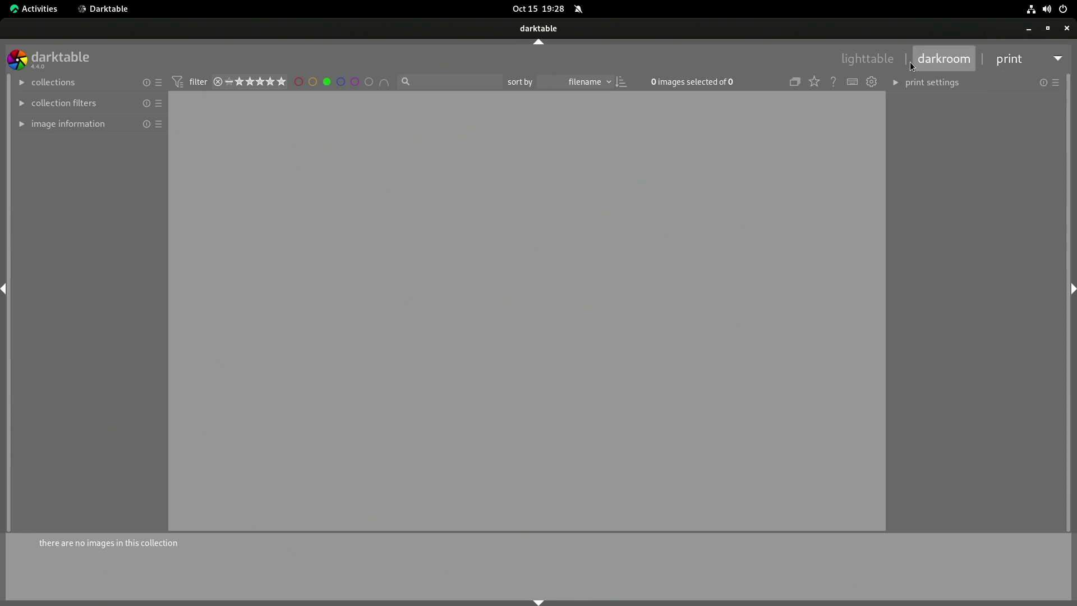
click(882, 59)
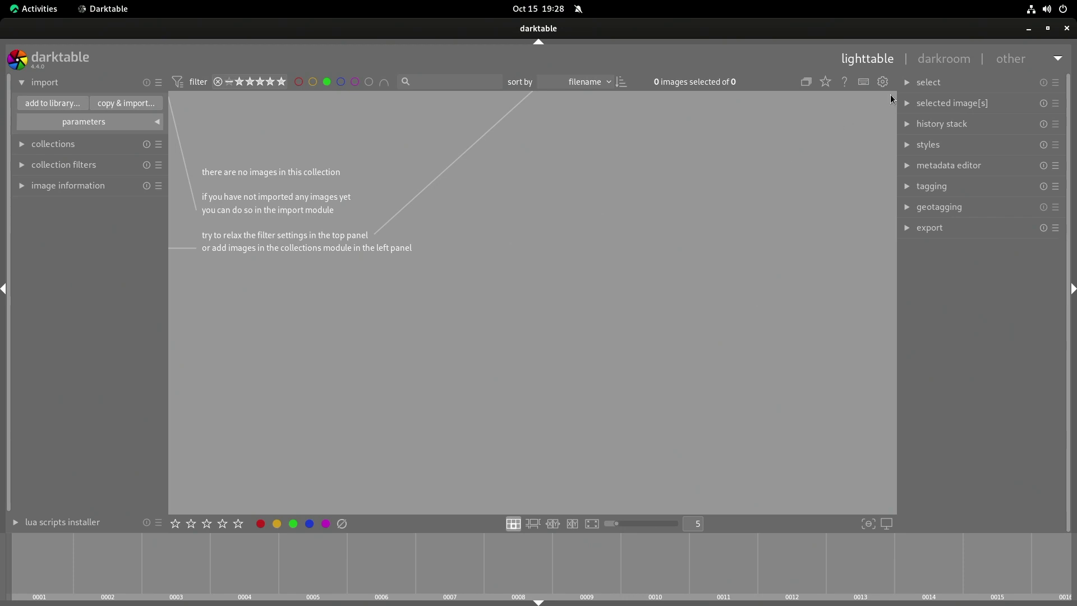
click(927, 64)
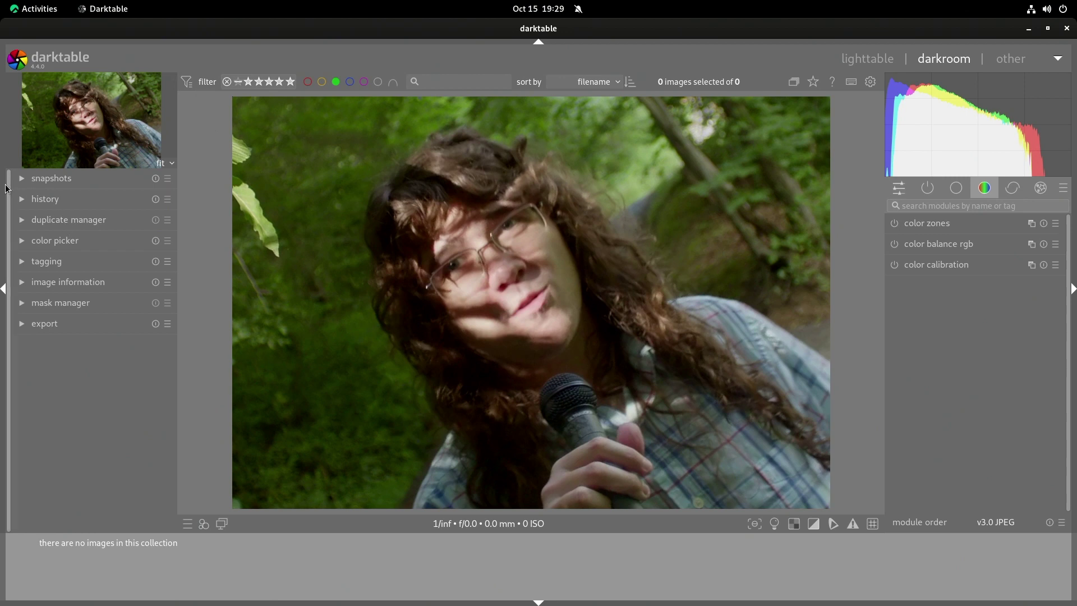
Step: Look at the mask manager and check the image information again
click(23, 303)
click(22, 303)
click(20, 282)
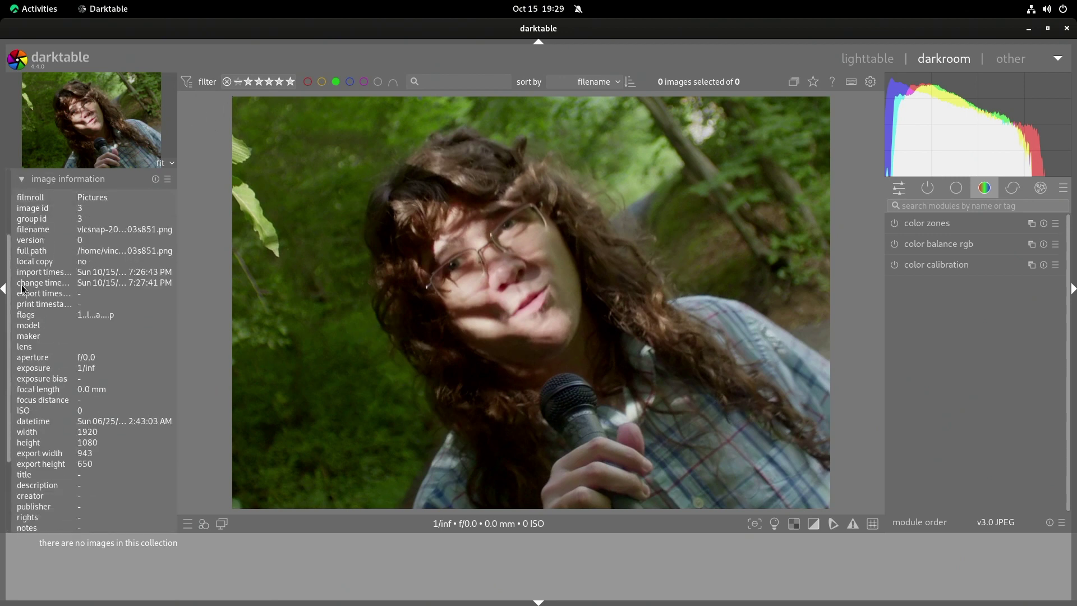
click(51, 282)
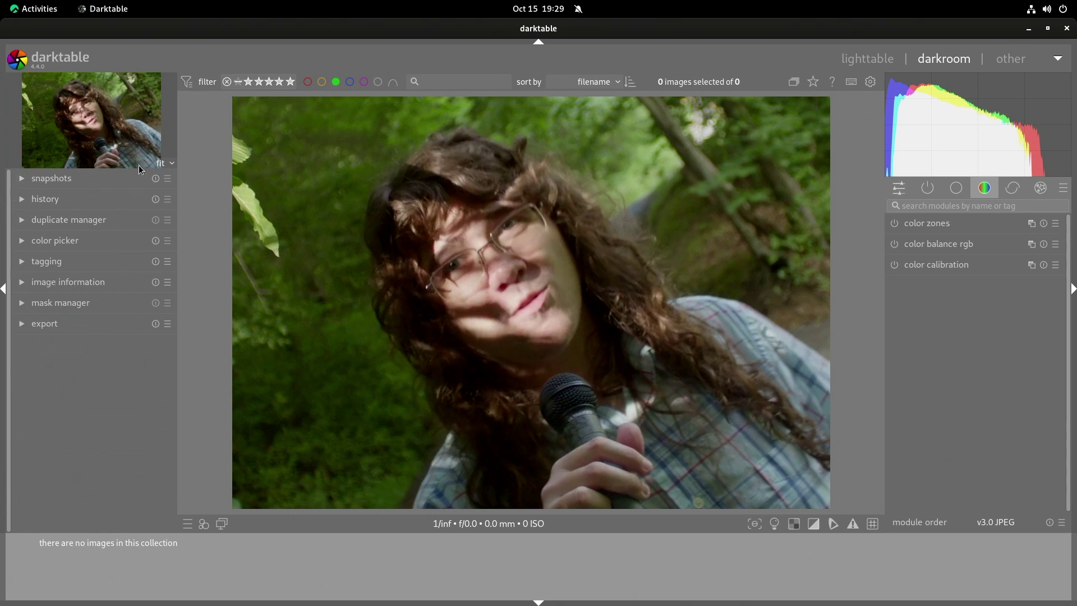
Step: Take a snapshot of the photo's current rotated state
click(45, 177)
click(79, 210)
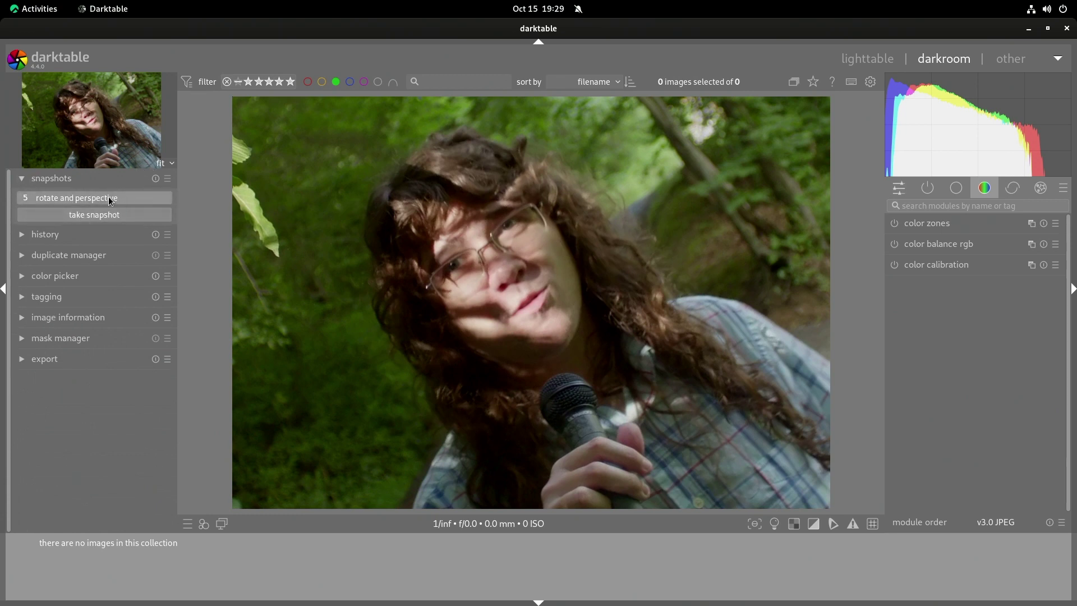
click(21, 181)
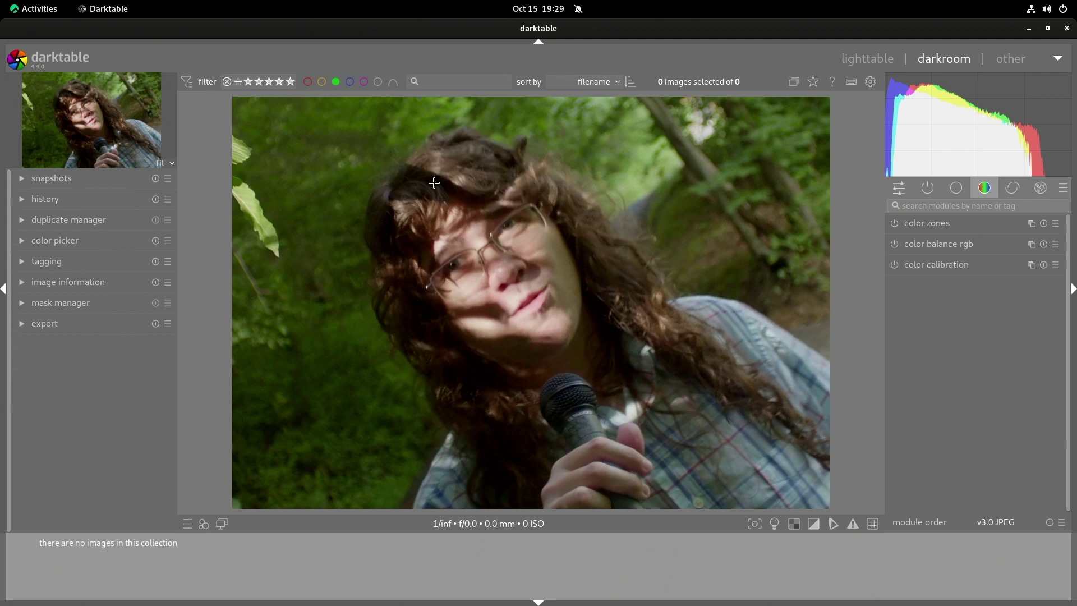
Step: Rotate the photo repeatedly with straightening lines at varied angles, ending in portrait format with the subject lying on her side
drag(434, 182, 755, 256)
drag(558, 262, 564, 433)
drag(480, 315, 568, 394)
drag(455, 163, 499, 435)
drag(638, 221, 474, 432)
drag(515, 209, 574, 419)
drag(547, 339, 585, 179)
drag(523, 253, 112, 297)
drag(571, 265, 3, 233)
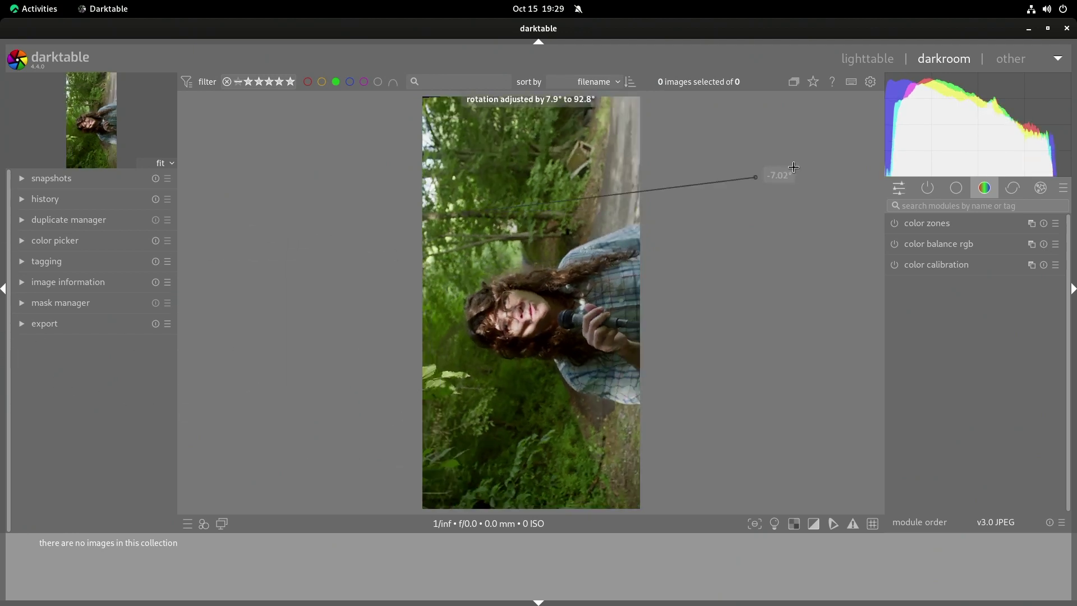
drag(606, 249, 473, 561)
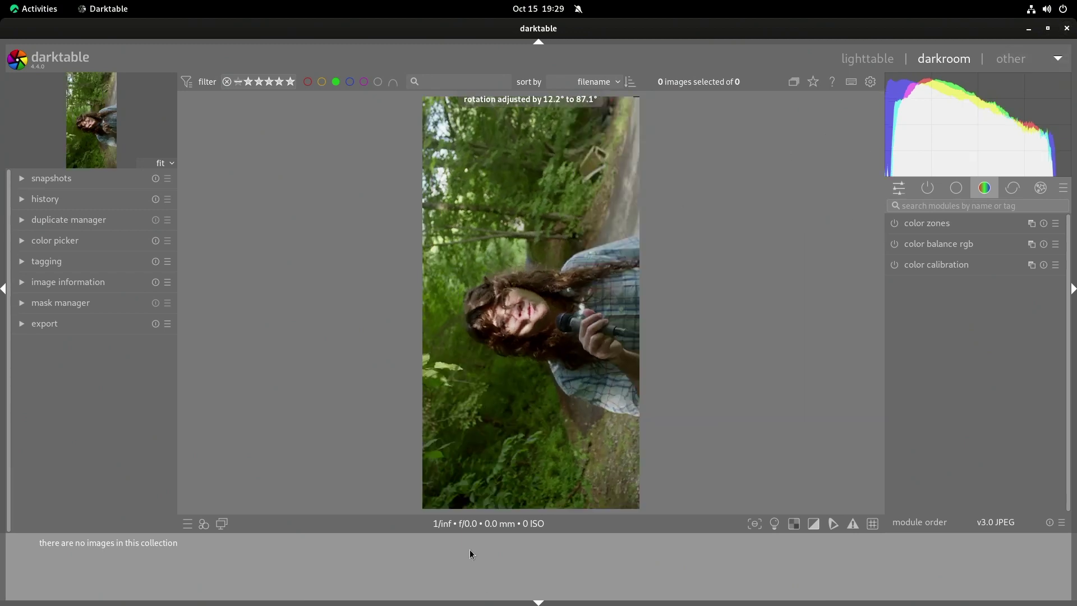
drag(647, 91, 303, 385)
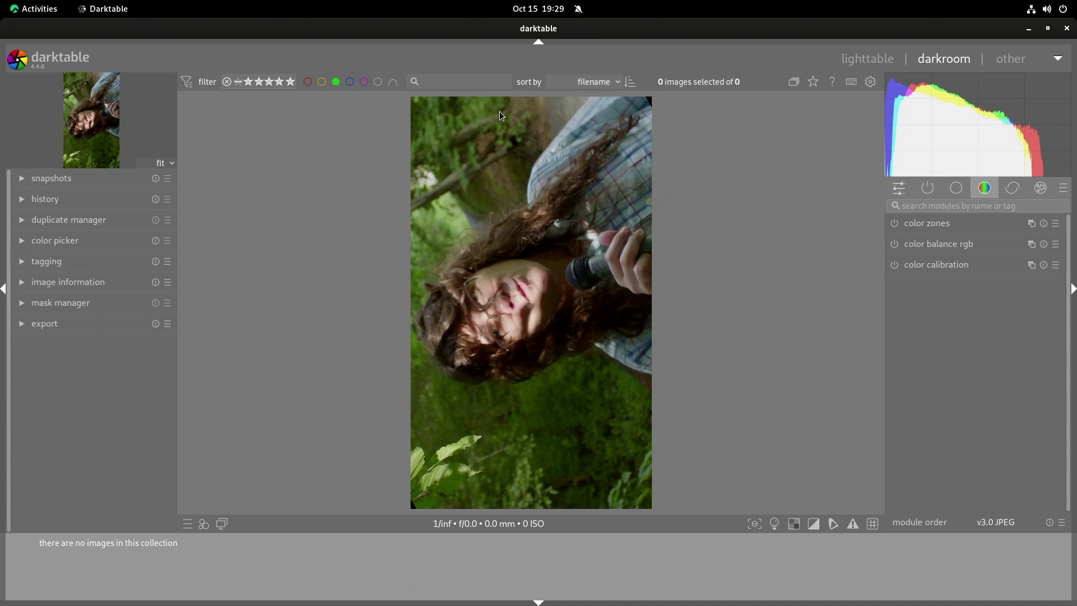
Step: Shape the color zones lightness curve by hue: lower the greens, raise the purples, dip the starting edge and sharply darken the blues
click(927, 224)
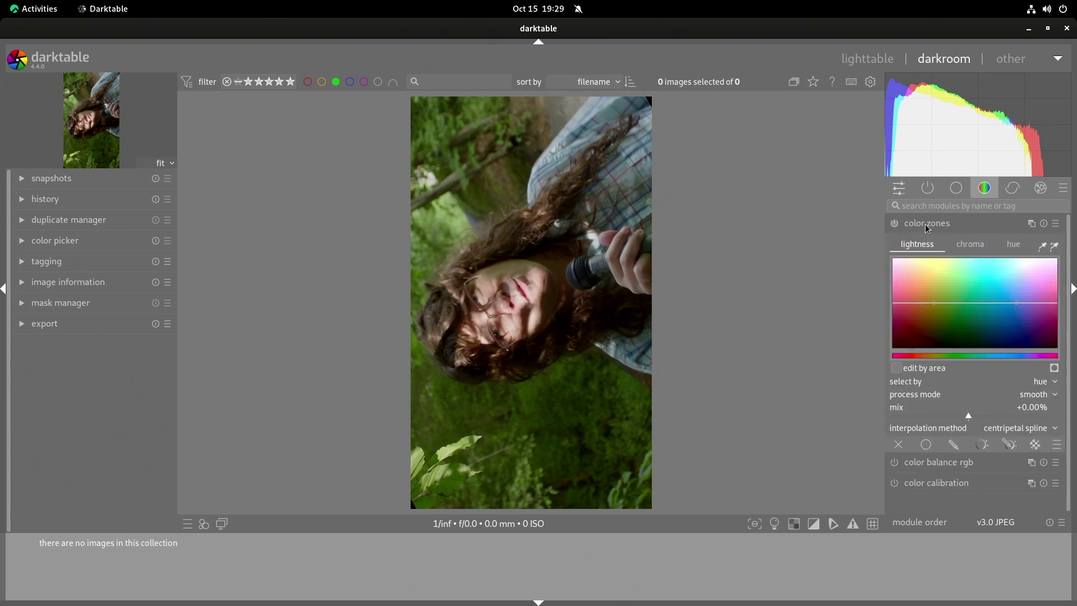
drag(950, 310, 966, 325)
mouse_move(1046, 277)
mouse_down()
mouse_move(1038, 260)
mouse_move(1019, 264)
mouse_move(1034, 298)
mouse_move(1033, 265)
mouse_move(1061, 280)
mouse_up()
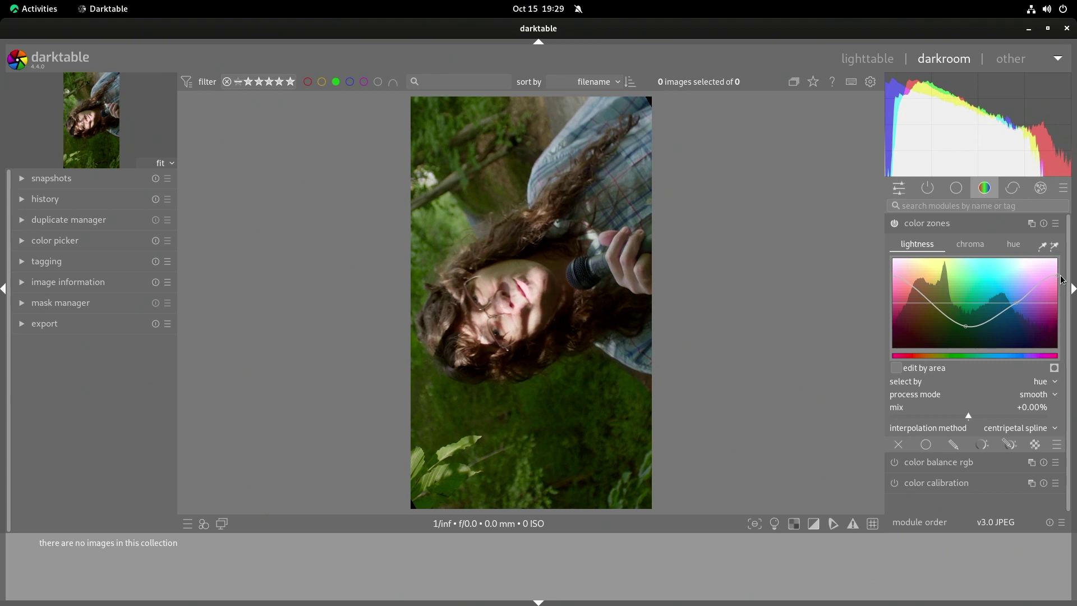
mouse_move(911, 293)
mouse_down()
mouse_move(921, 284)
mouse_move(897, 288)
mouse_move(913, 275)
mouse_move(896, 307)
mouse_move(906, 275)
mouse_move(893, 302)
mouse_up()
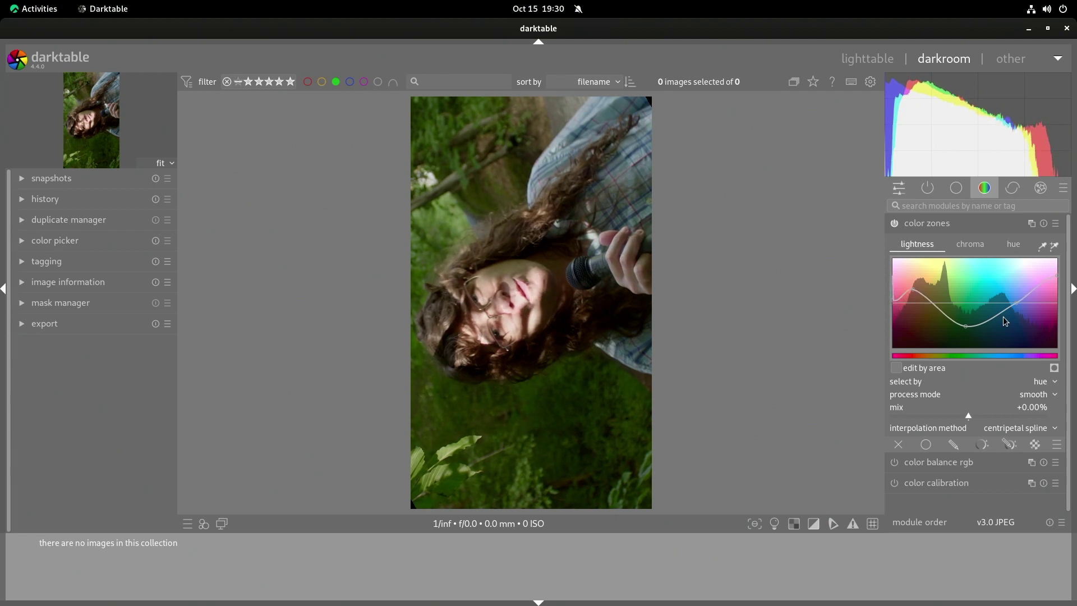
drag(994, 314, 1044, 384)
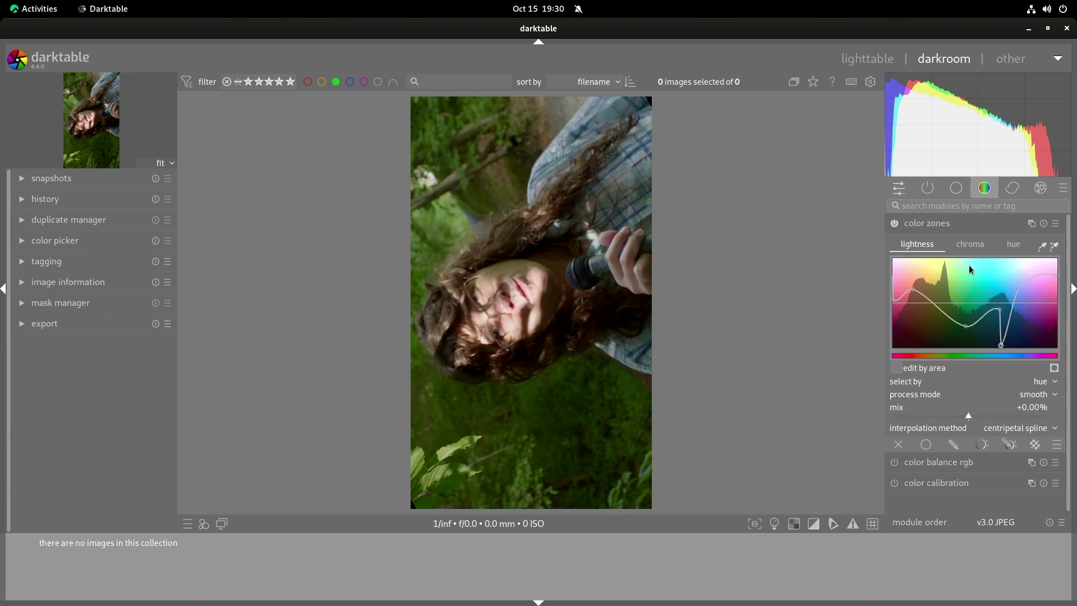
Step: Increase the photo's exposure directly on the histogram
mouse_move(958, 141)
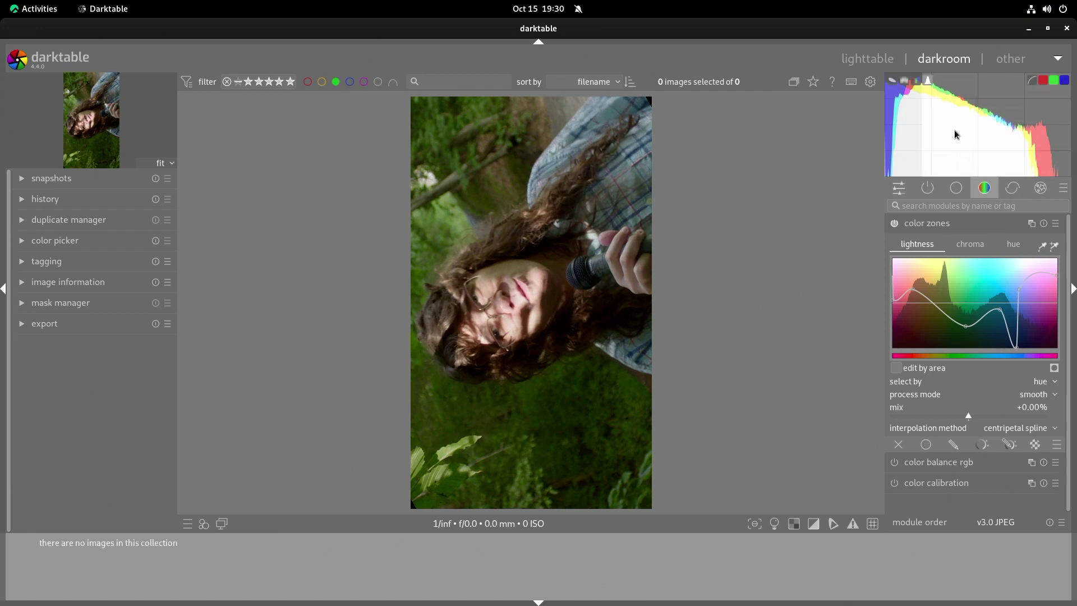
drag(937, 115, 1038, 135)
Step: Isolate the blue channel in the histogram, restore all channels and switch the scope to the waveform
click(1043, 80)
click(1054, 80)
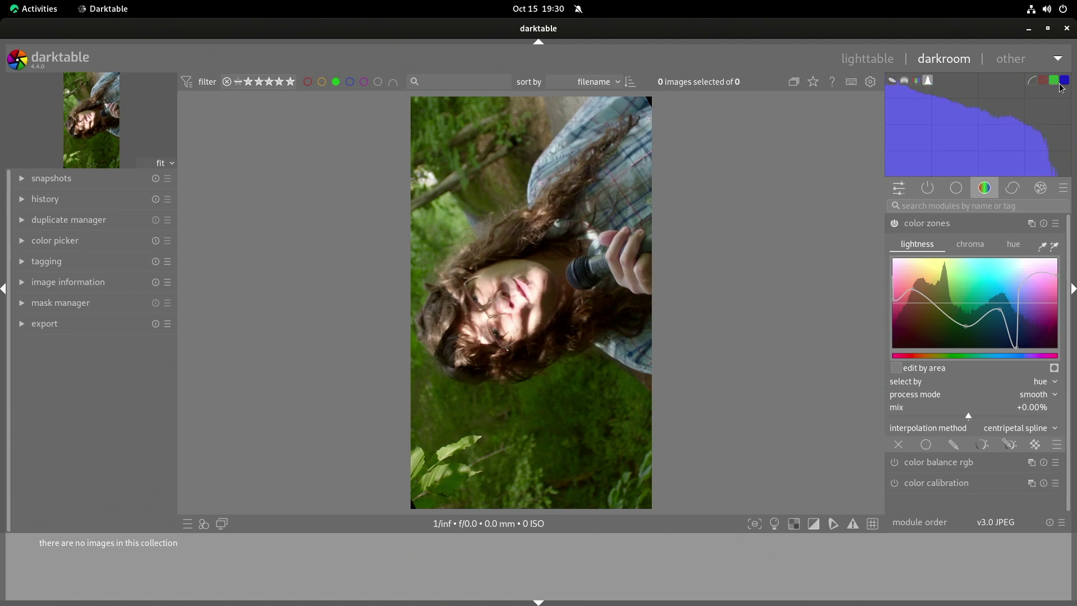
click(1066, 81)
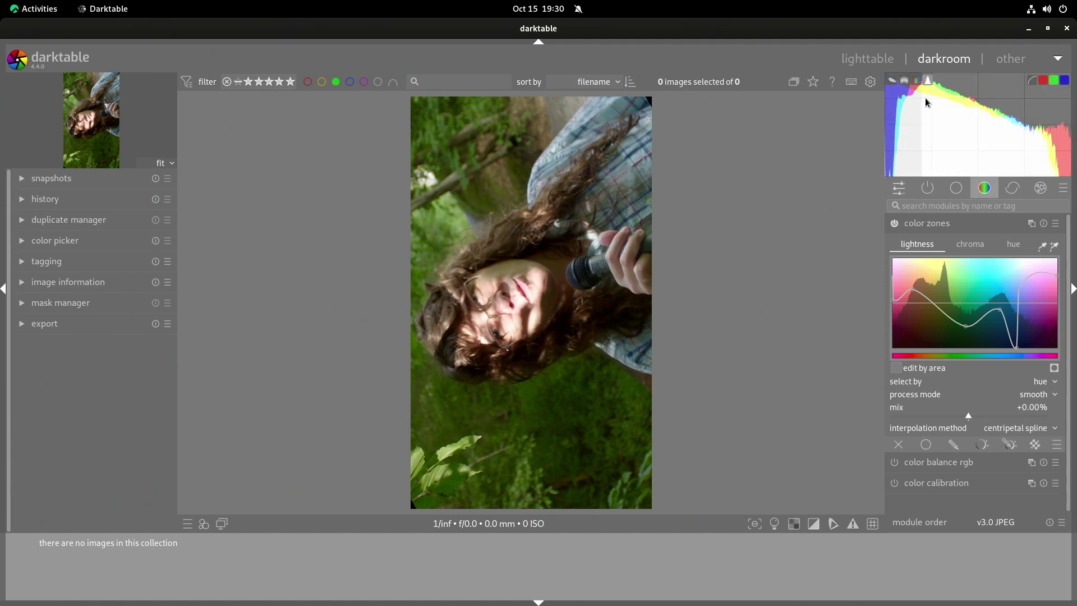
click(903, 80)
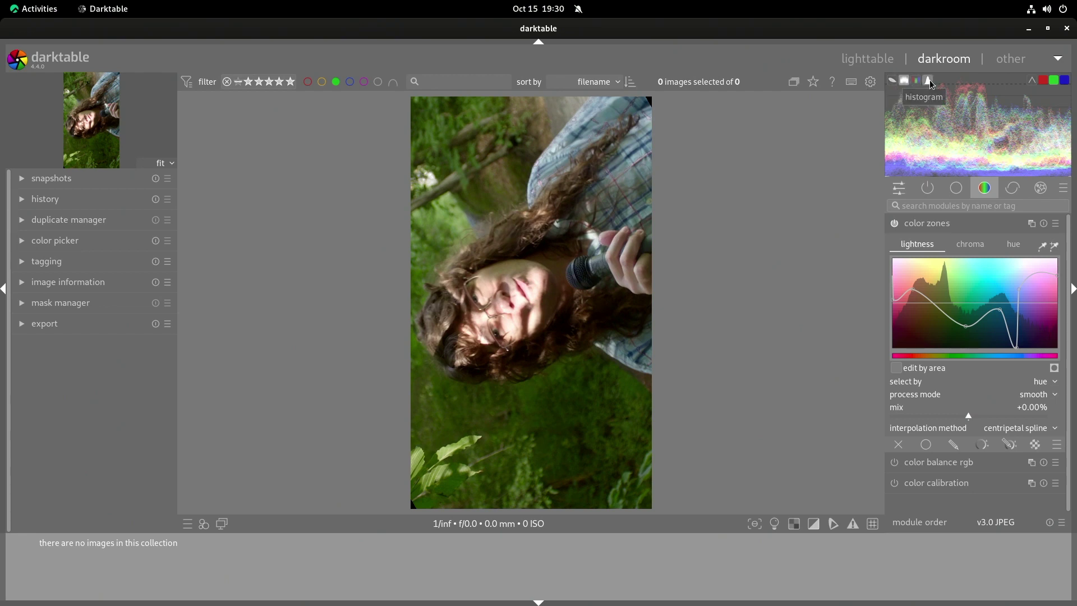
Step: View the photo's colors in the vectorscope and return the scope to the waveform
click(893, 79)
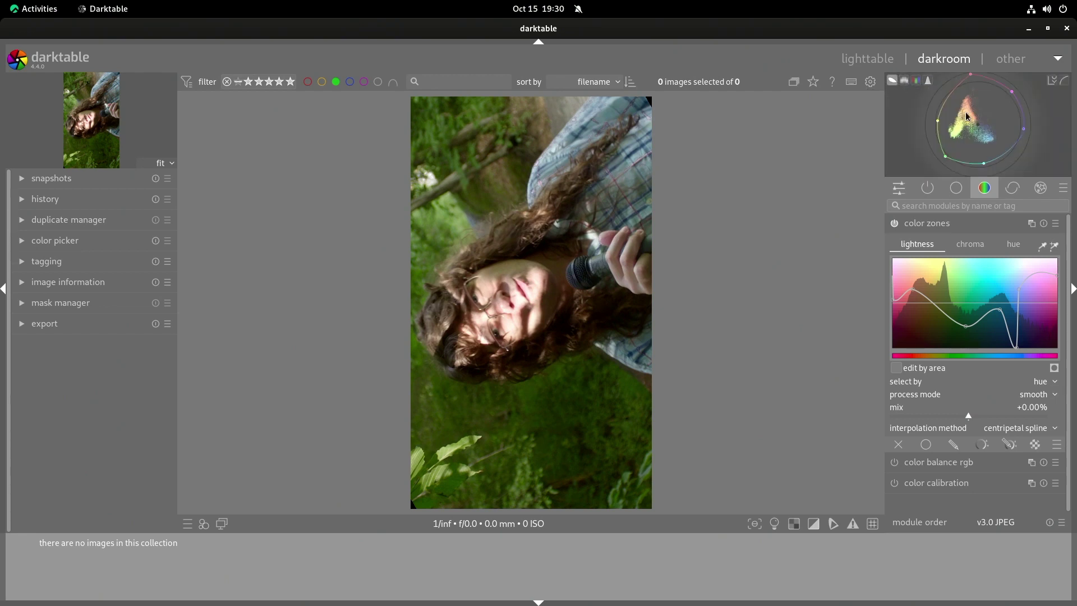
click(904, 80)
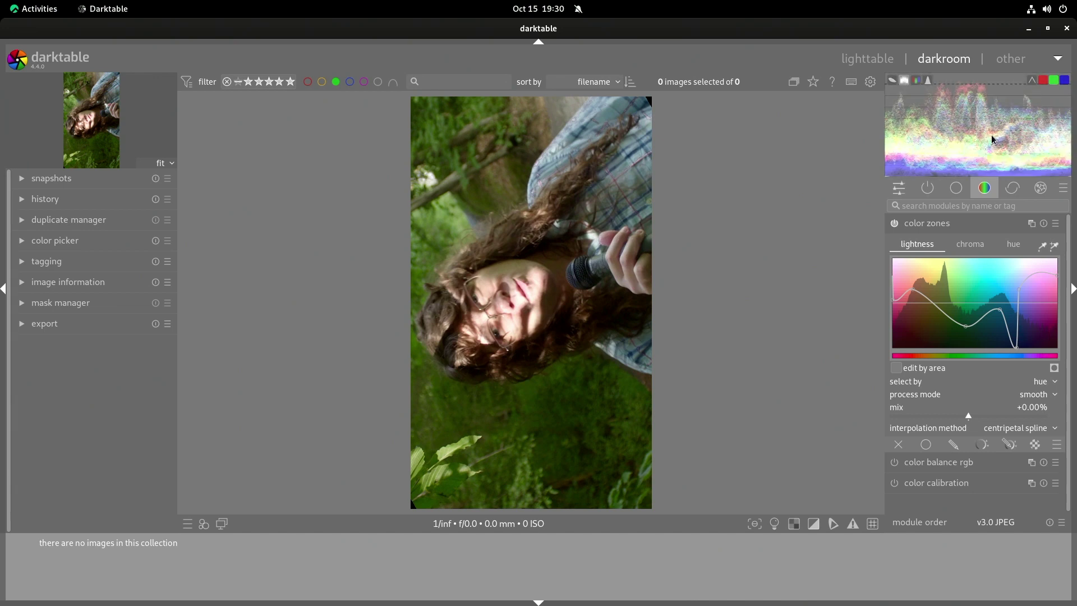
Step: Show the tone modules and inspect the filmic rgb scene settings, leaving the module collapsed
click(956, 188)
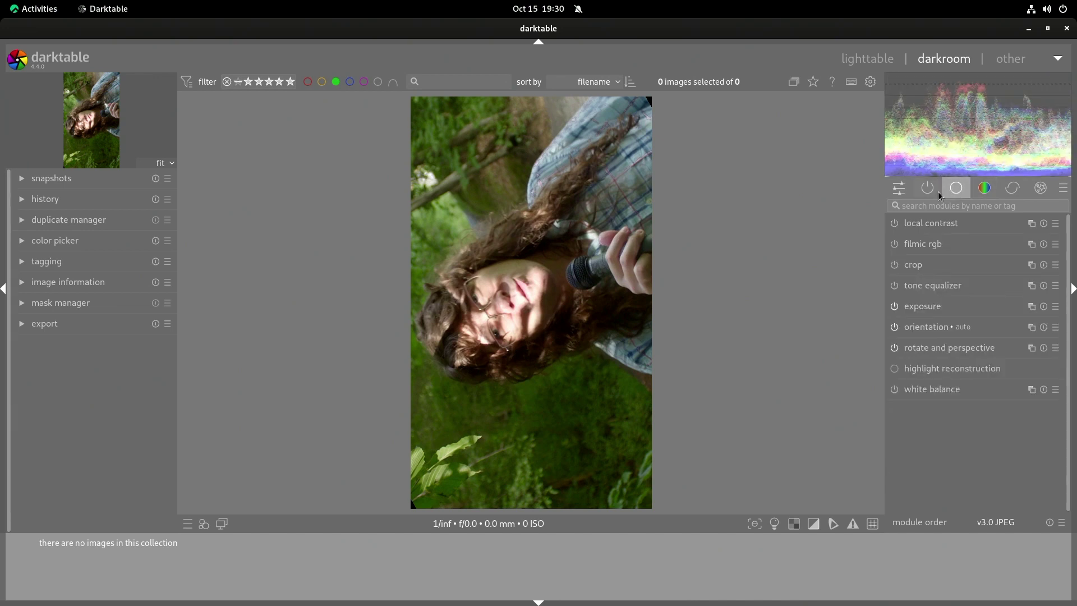
click(948, 244)
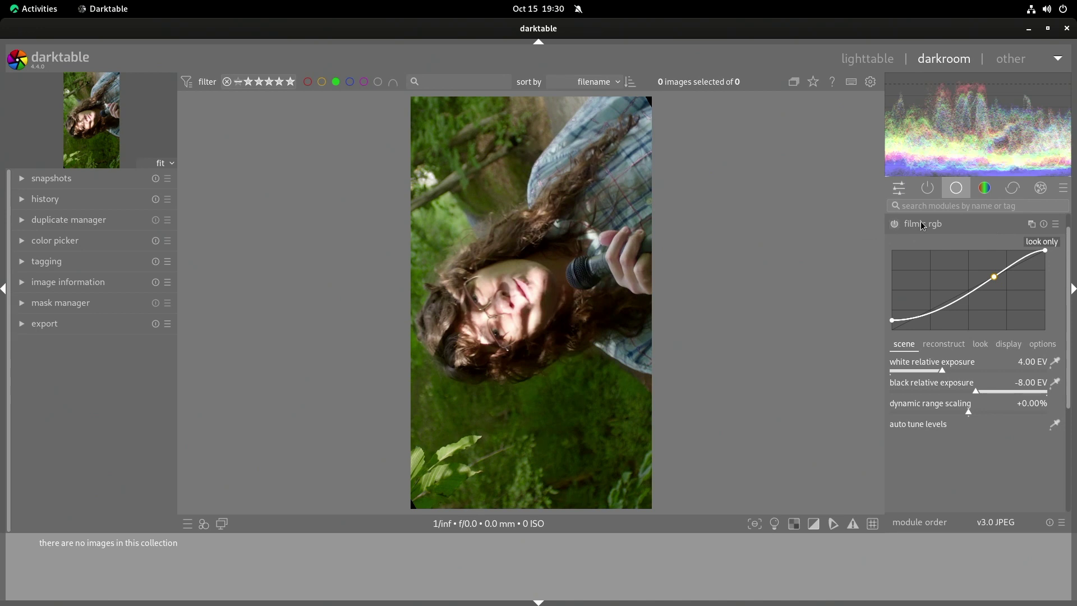
click(916, 225)
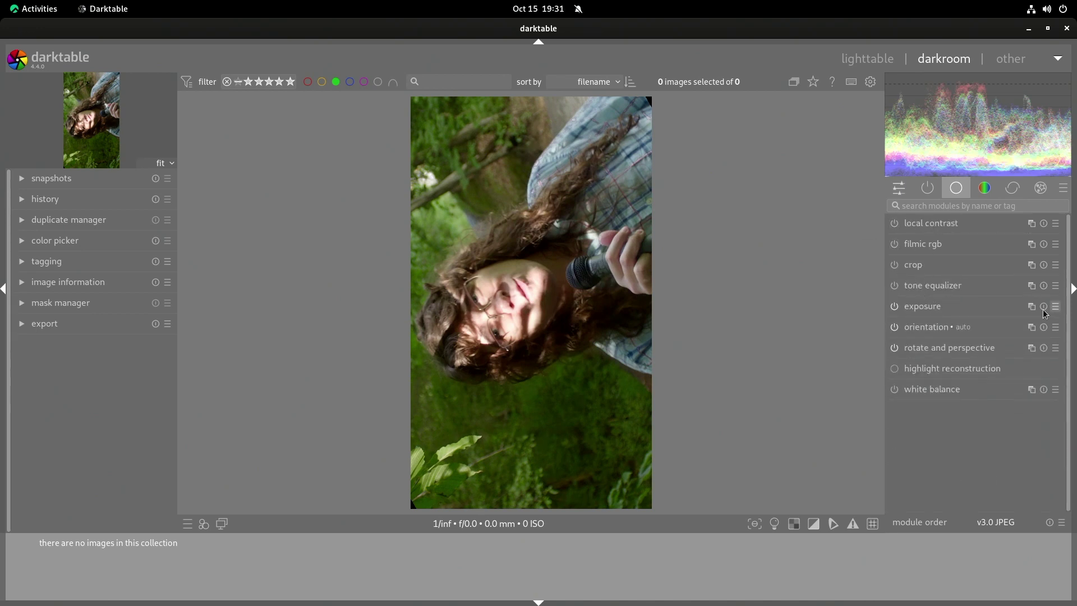
Step: Turn on the tone equalizer, try its tonal controls and collapse the module
click(932, 285)
click(894, 226)
click(970, 272)
click(988, 353)
click(979, 403)
click(981, 354)
click(977, 375)
click(979, 333)
click(926, 225)
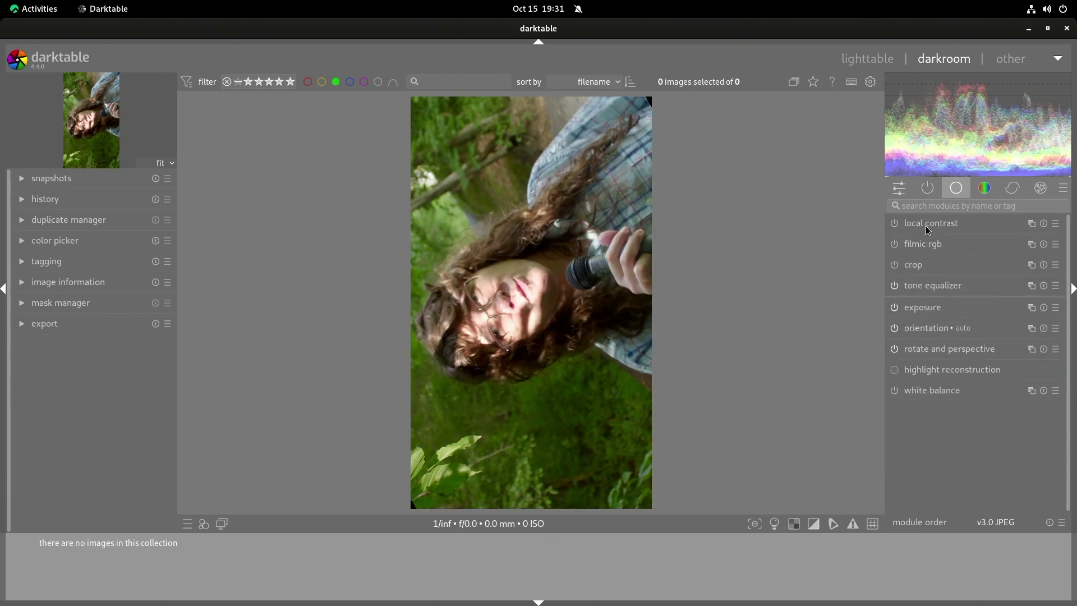
Step: Raise the exposure to +1.607 EV, reset it to its default and collapse the exposure module
click(946, 308)
mouse_move(962, 363)
mouse_down()
mouse_move(1024, 359)
mouse_move(934, 365)
mouse_move(985, 362)
mouse_move(973, 360)
mouse_up()
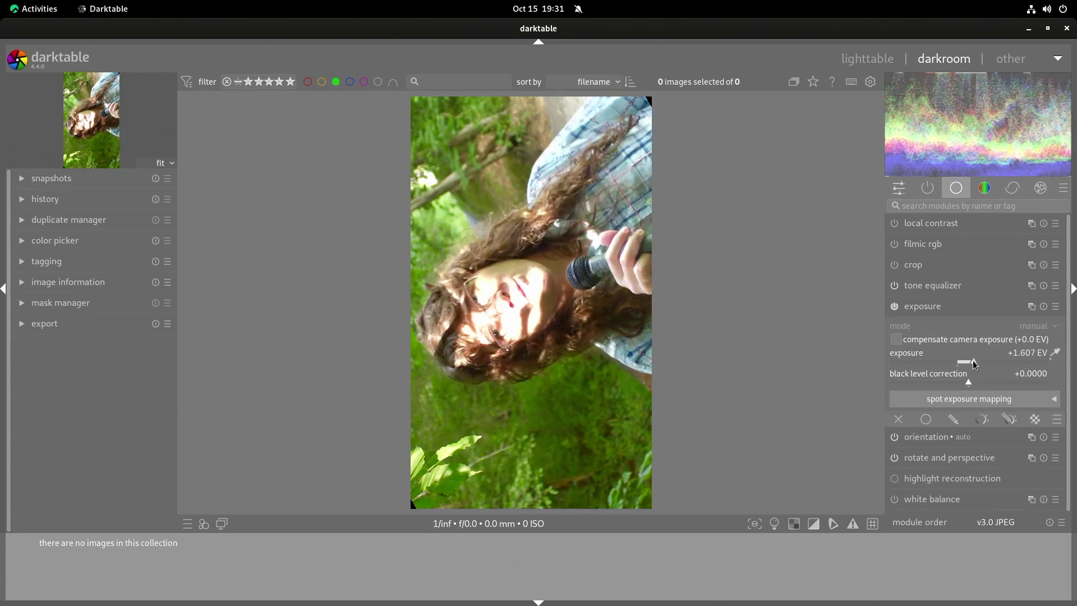
double_click(973, 361)
click(899, 308)
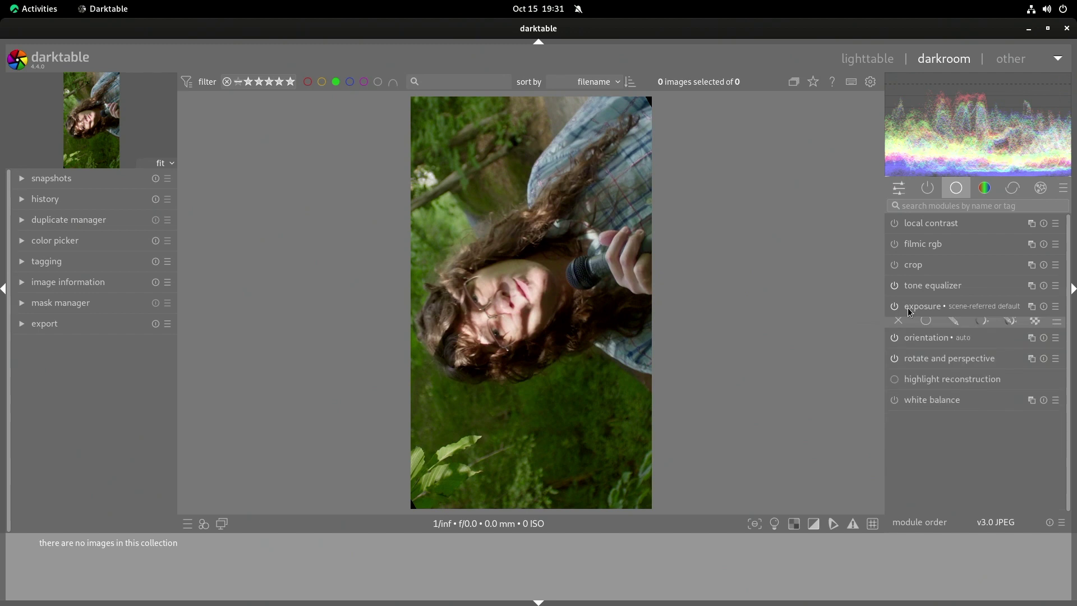
Step: Raise the white balance temperature, reset it to its default and collapse the module
click(934, 388)
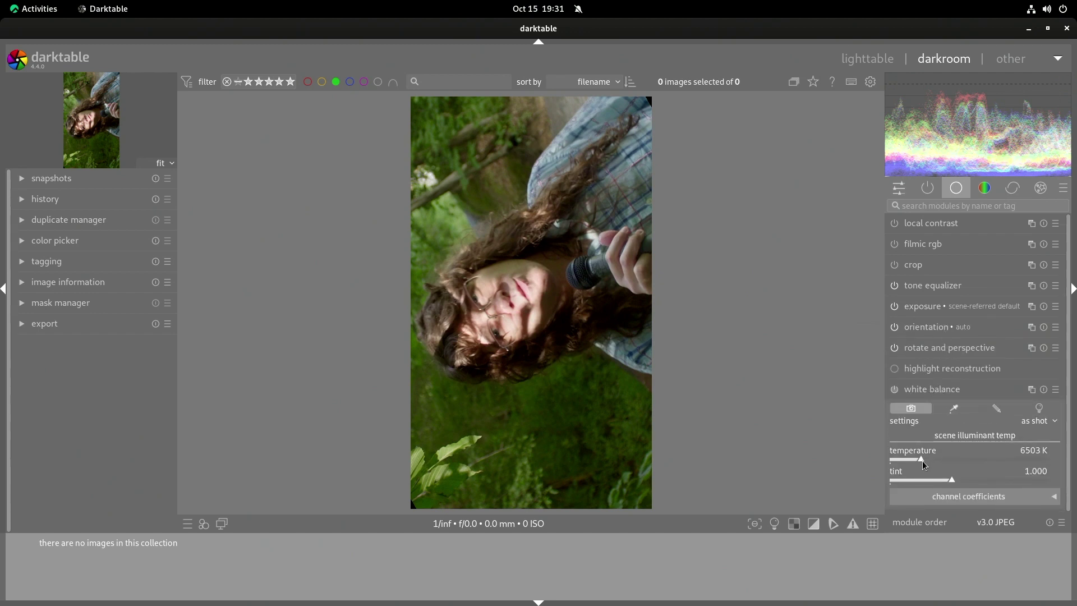
drag(918, 460, 942, 449)
double_click(945, 456)
click(911, 390)
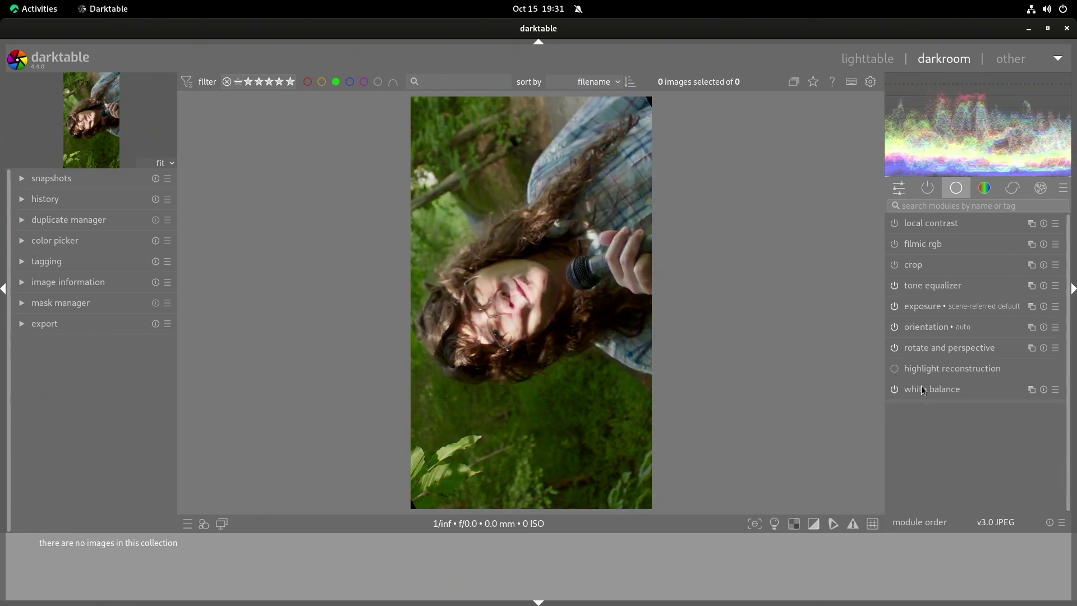
Step: Collapse color zones among the active modules and set the filmic rgb contrast to 0.989 through quick access
click(928, 186)
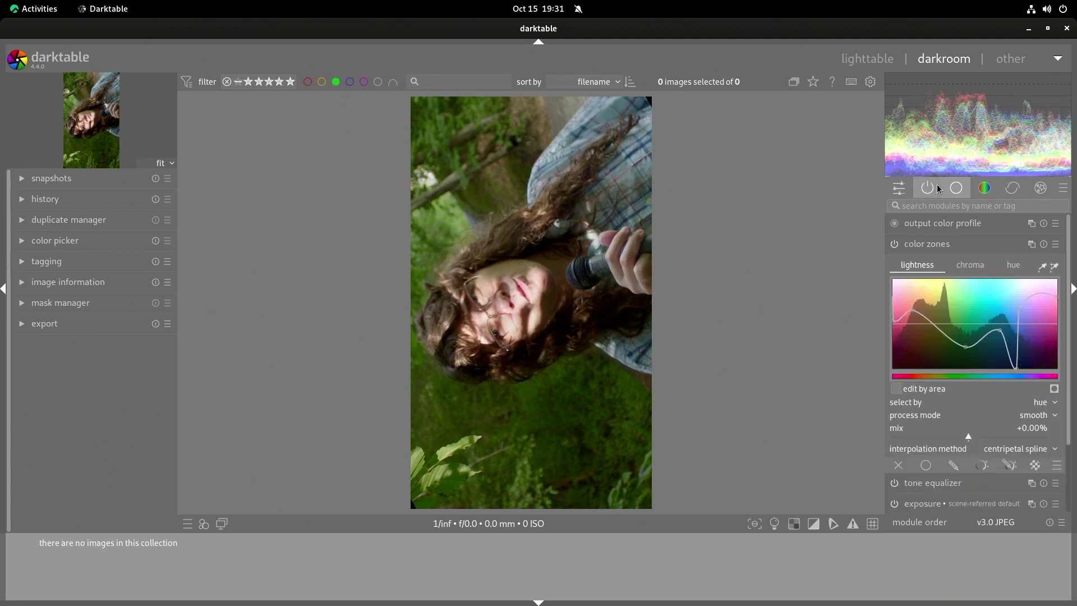
click(954, 244)
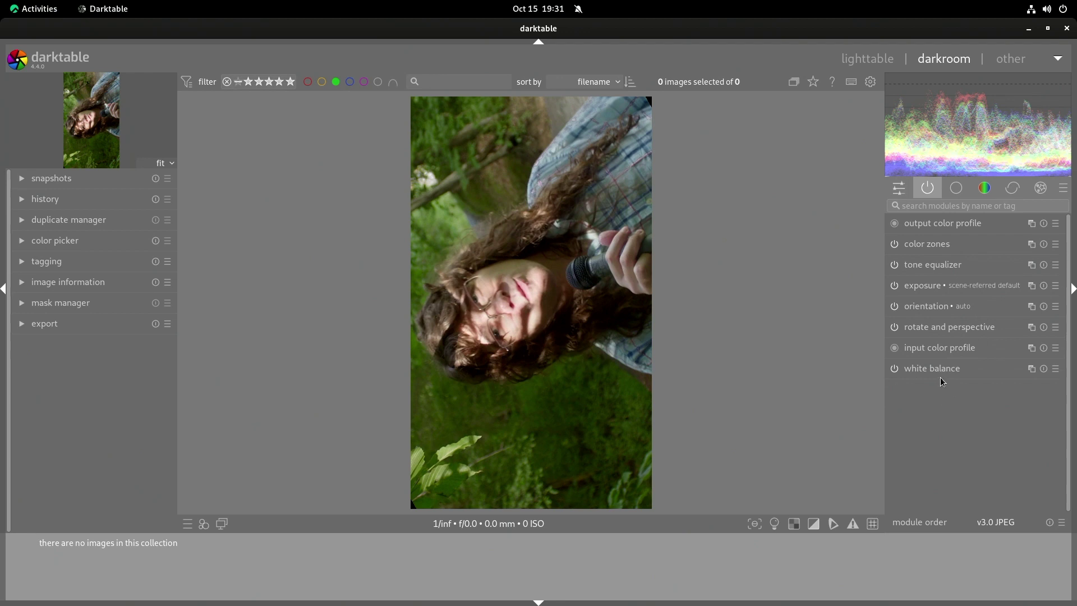
click(904, 193)
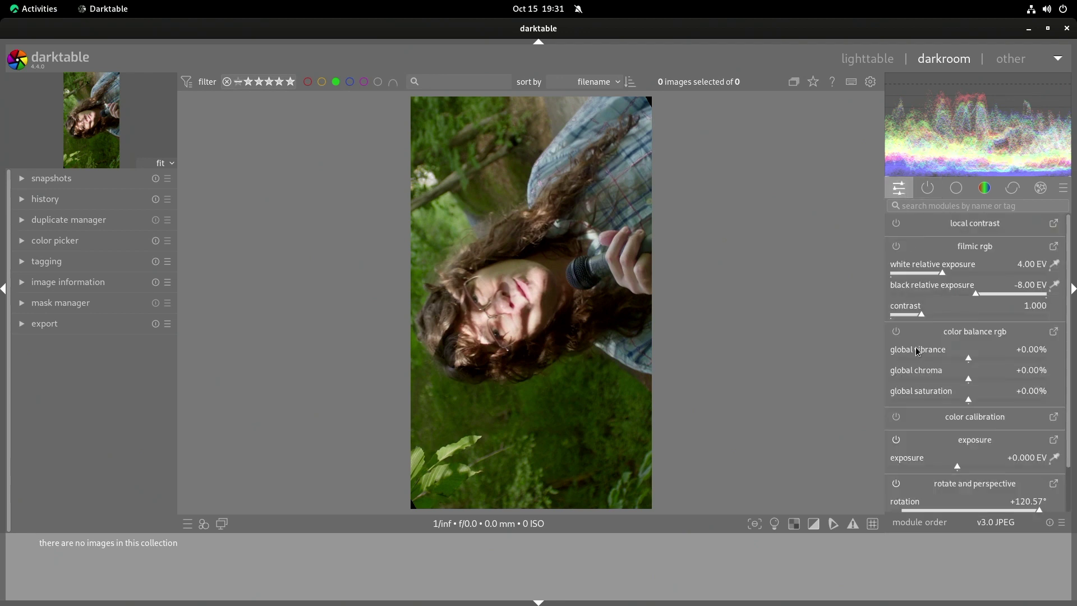
mouse_move(919, 312)
mouse_down()
mouse_move(940, 318)
mouse_move(905, 317)
mouse_move(920, 316)
mouse_up()
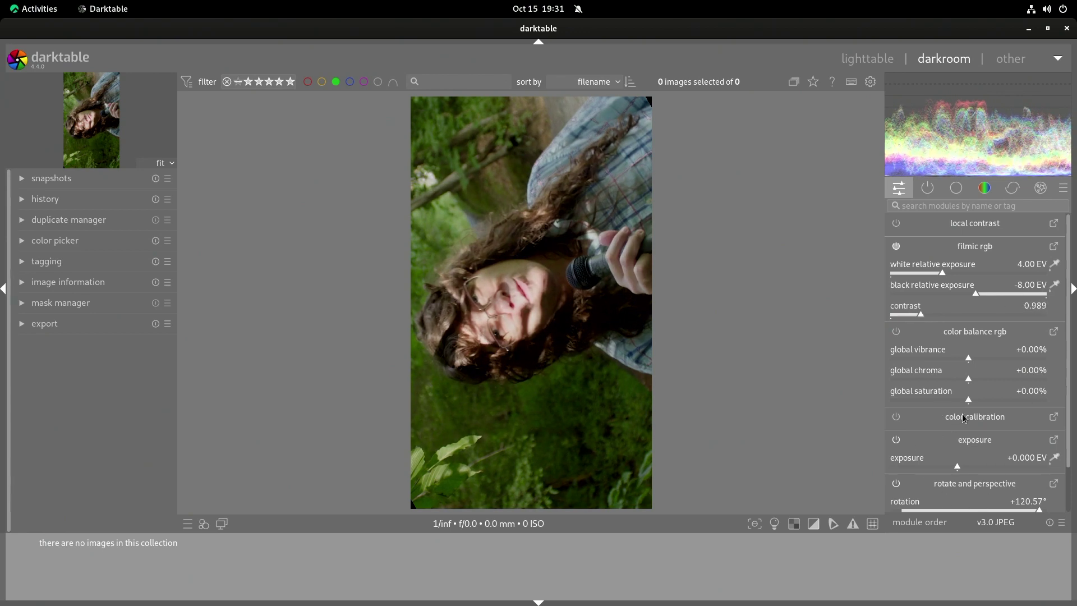
Step: In the full color calibration module, set gamut compression to 1.38 and adaptation to XYZ
click(1054, 417)
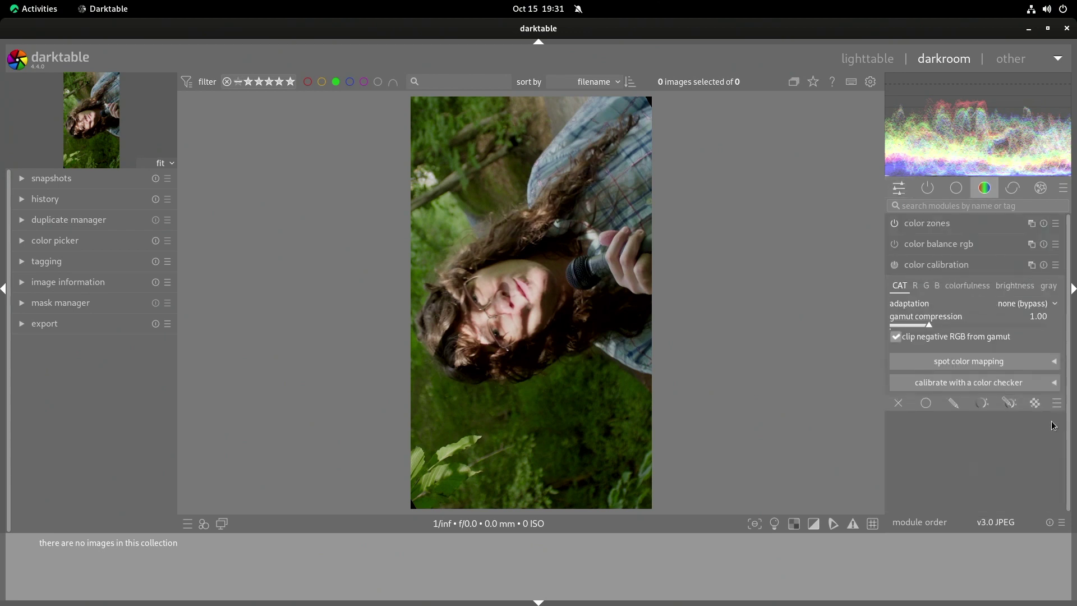
mouse_move(930, 326)
mouse_down()
mouse_move(963, 326)
mouse_move(890, 323)
mouse_move(1026, 327)
mouse_move(943, 318)
mouse_up()
click(958, 304)
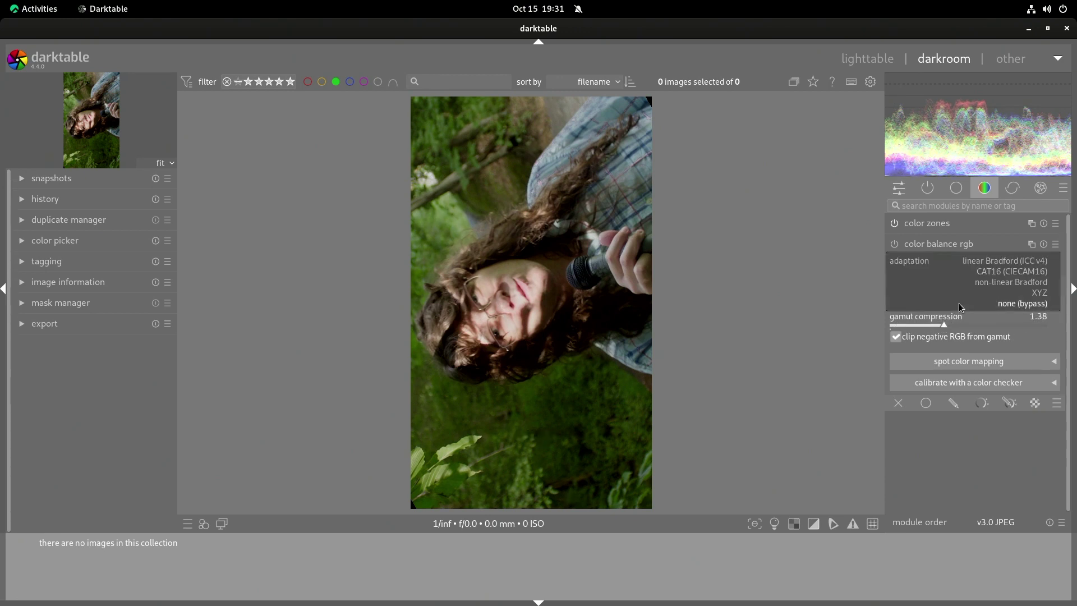
click(999, 292)
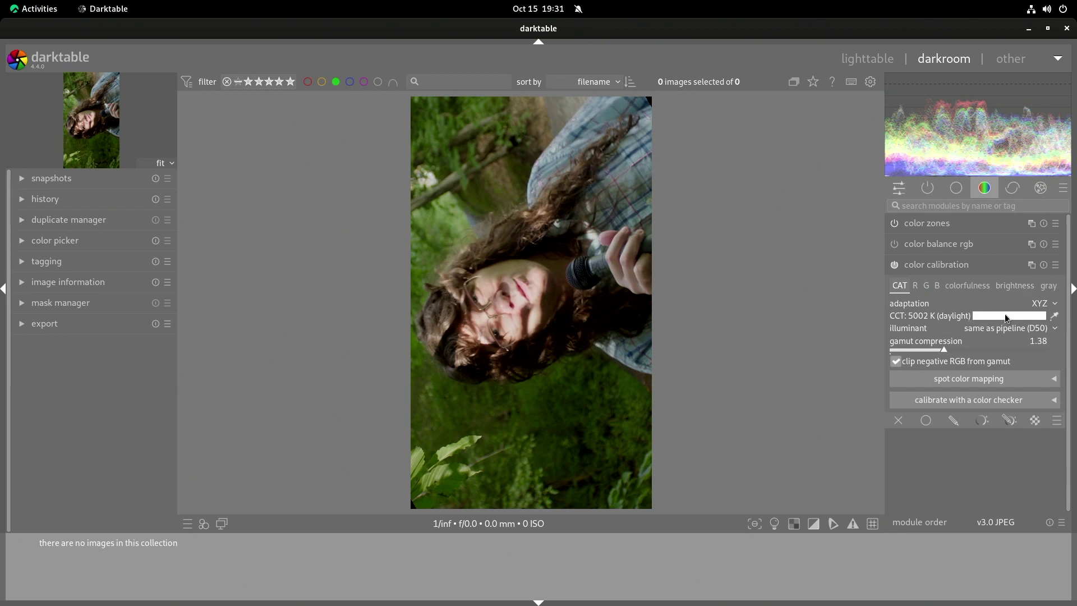
Step: Sample the color calibration illuminant from several spots in the photo, ending on the white flowers, and return to the quick access controls
click(1055, 316)
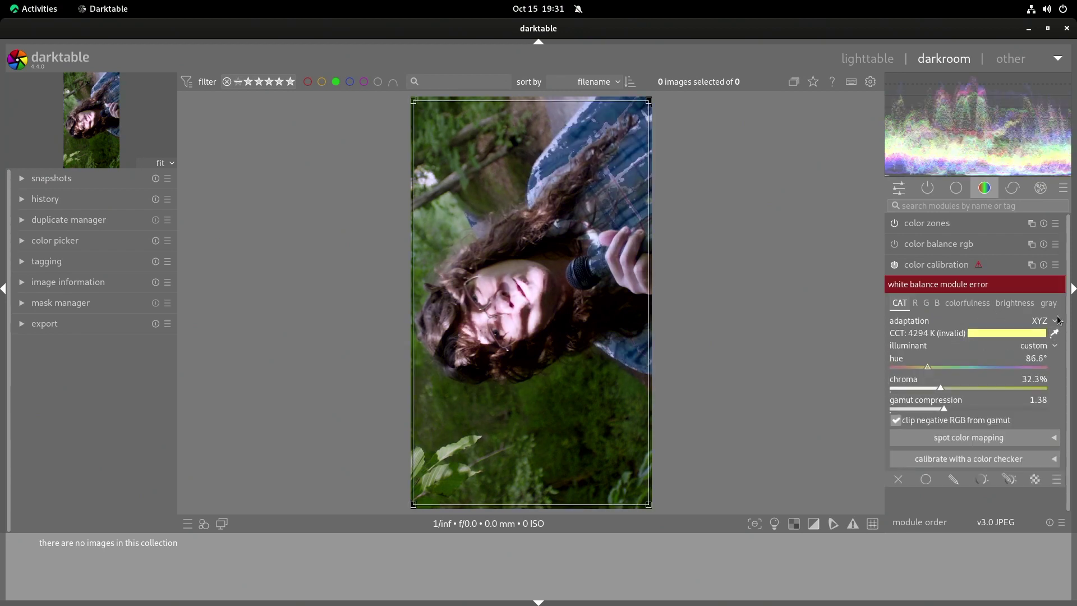
click(540, 170)
click(541, 191)
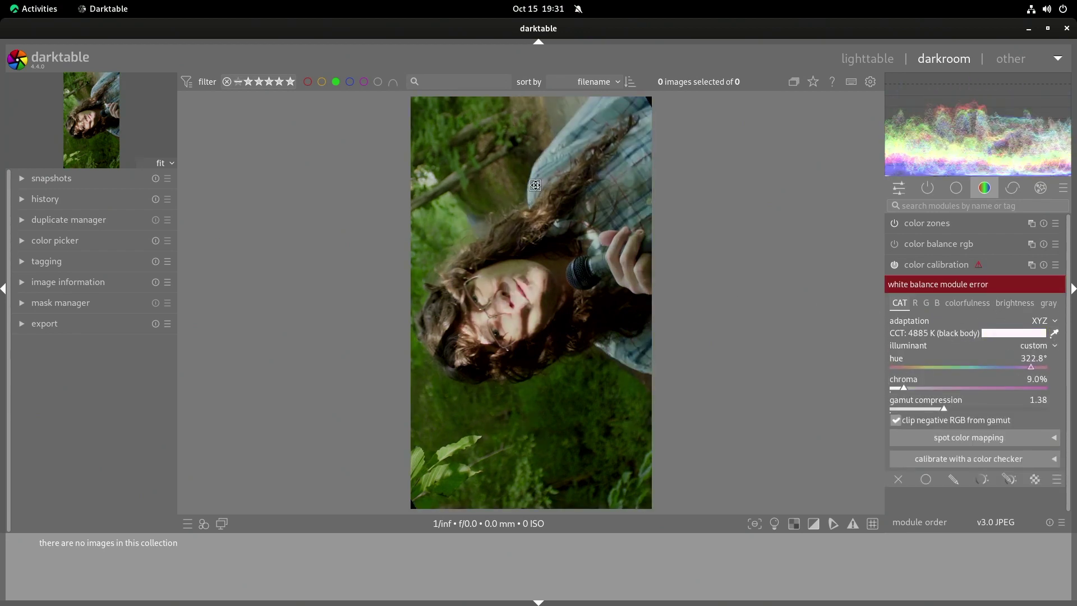
click(577, 250)
click(518, 374)
click(493, 208)
click(509, 171)
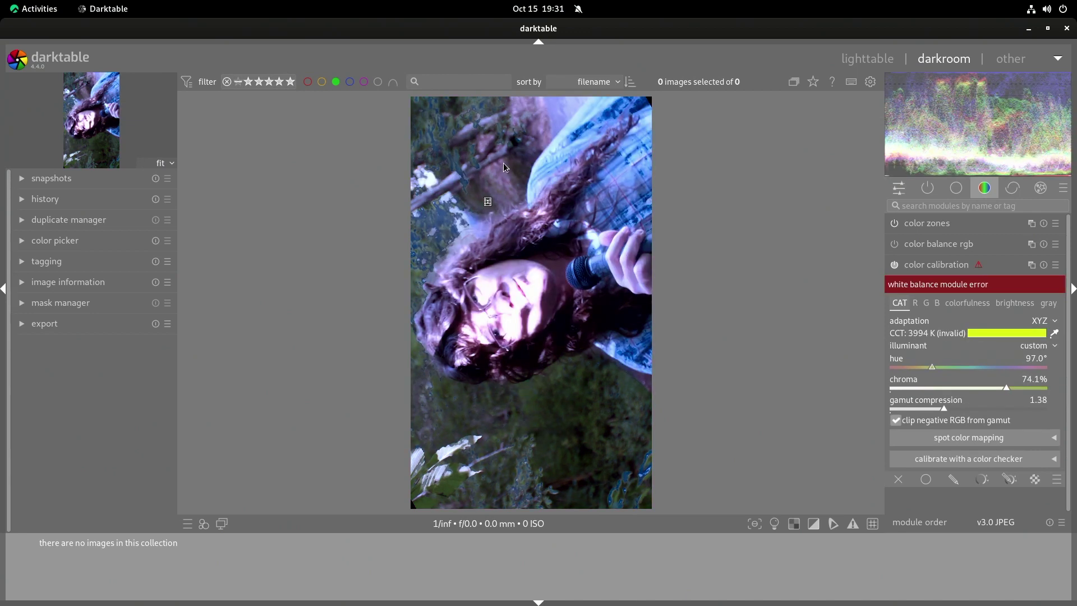
click(434, 177)
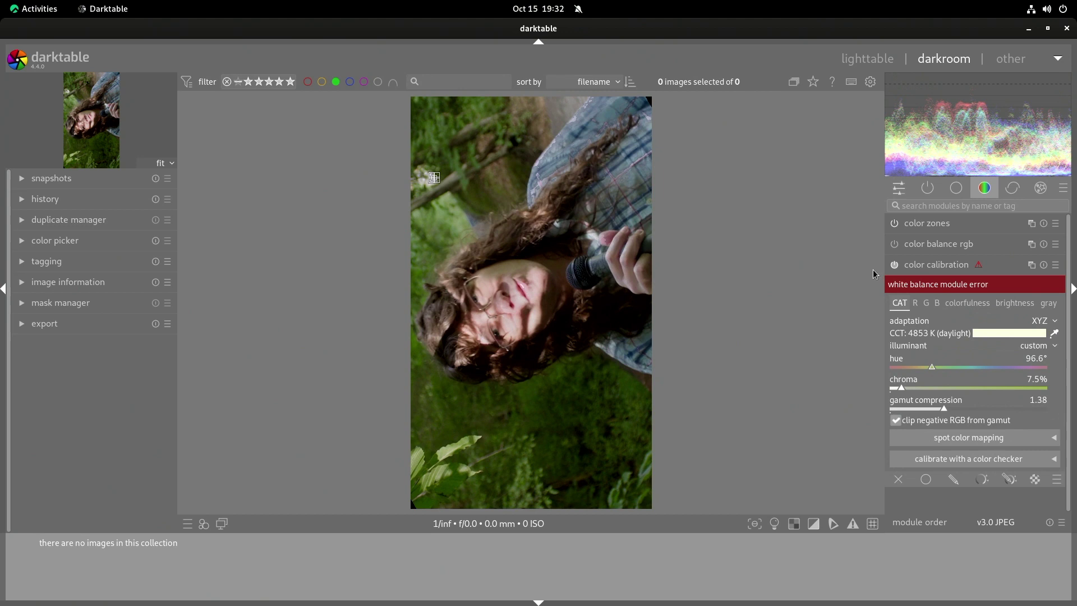
click(898, 188)
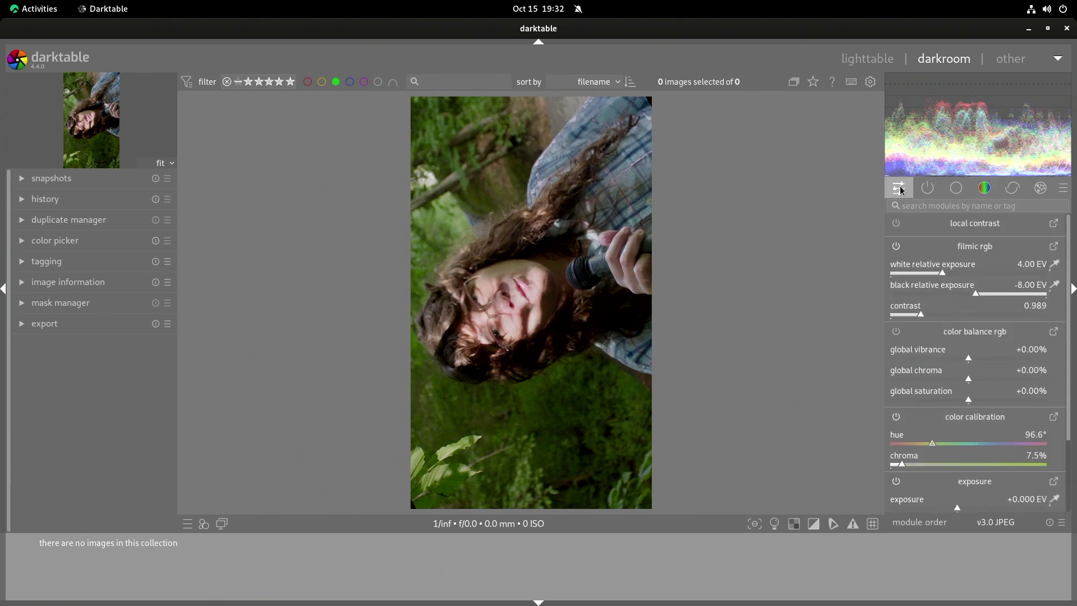